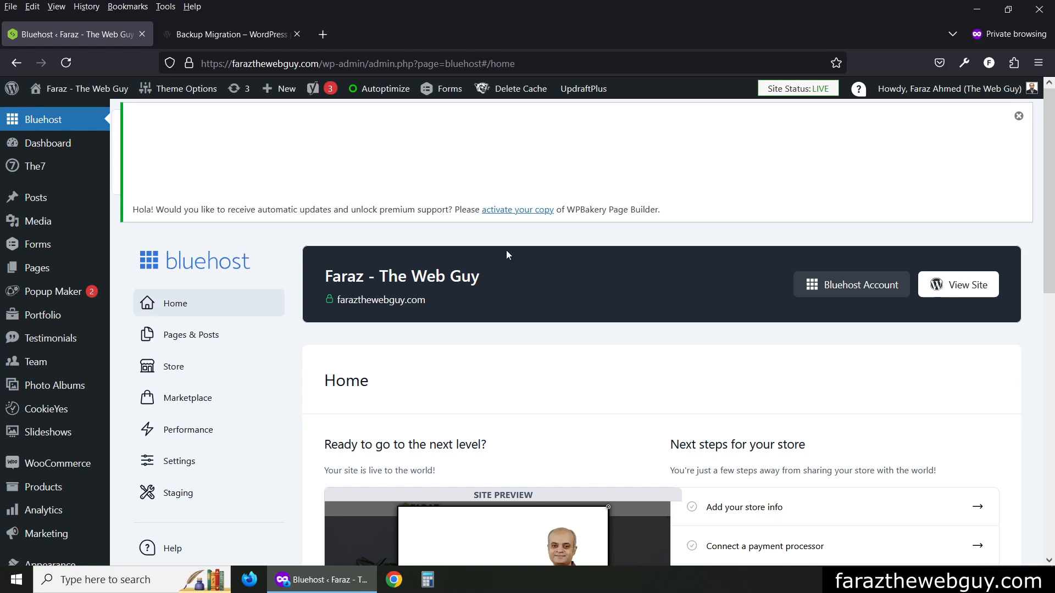
Read through the Backup Migration plugin's description and details on its WordPress.org page.
click(251, 32)
scroll(525, 256, down, 5)
scroll(531, 267, down, 3)
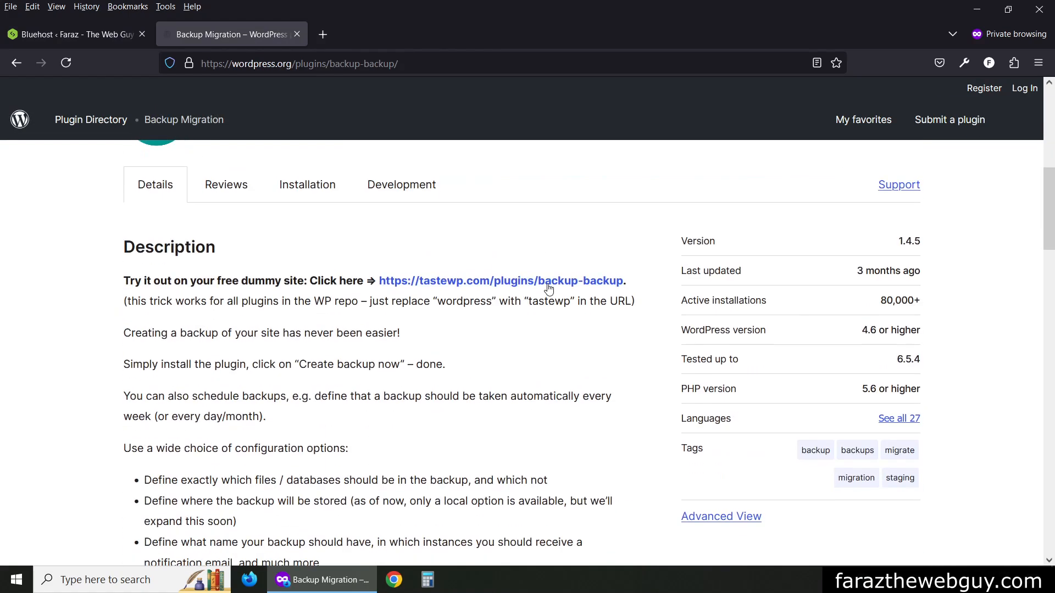
scroll(548, 284, up, 3)
scroll(549, 287, down, 3)
Return to the site's WordPress admin and open the page for adding a new plugin.
click(123, 39)
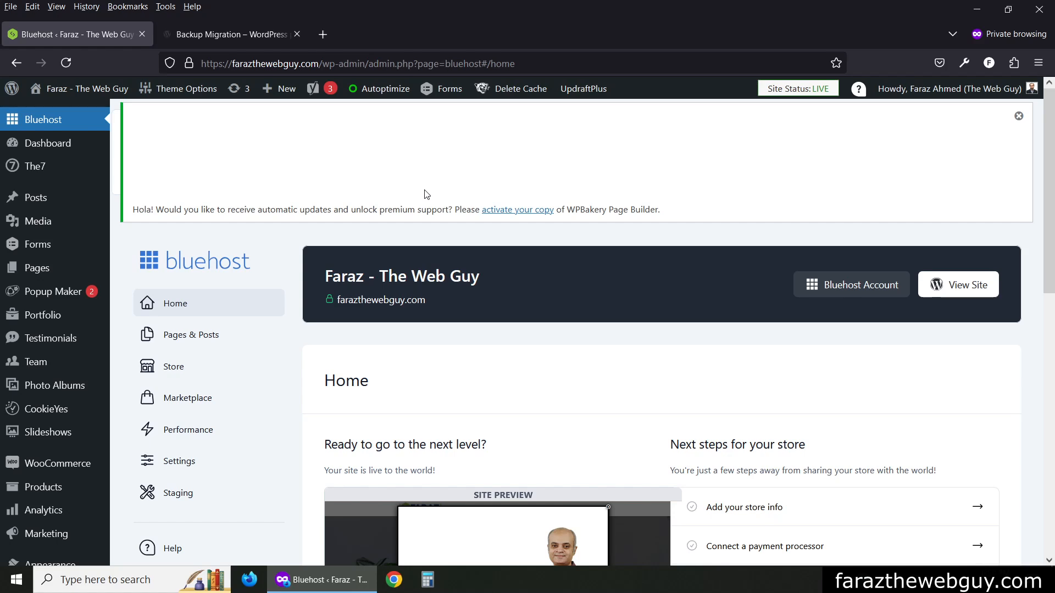
scroll(425, 194, down, 3)
scroll(424, 194, up, 3)
scroll(424, 194, down, 2)
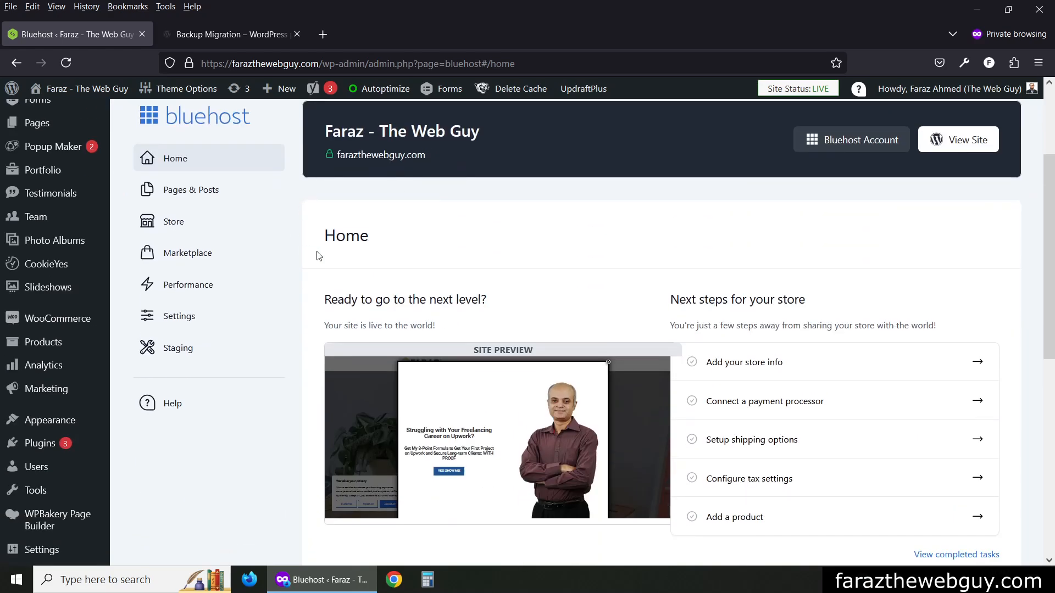
mouse_move(40, 443)
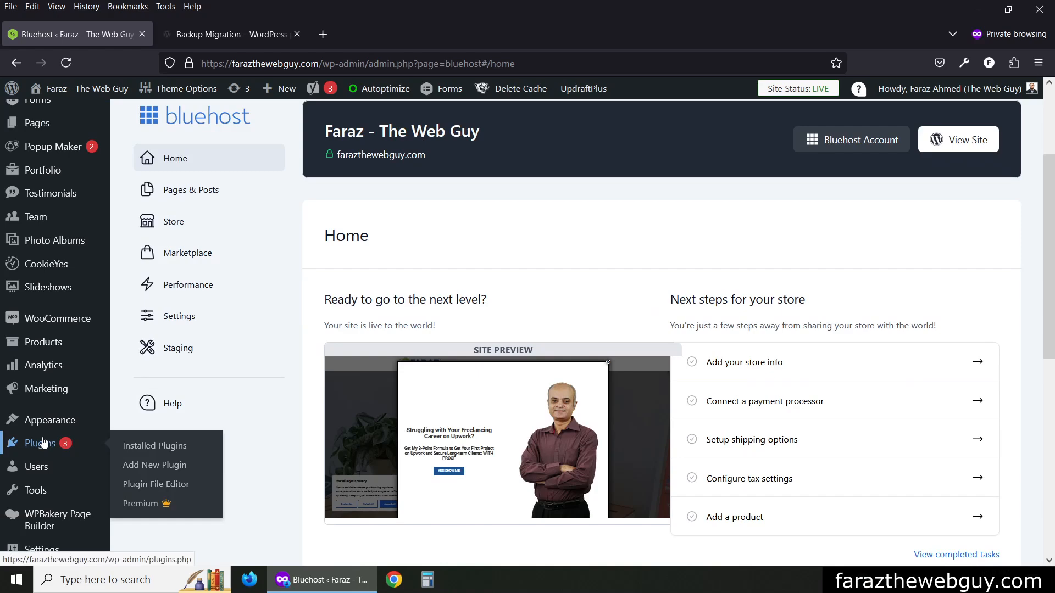
click(156, 466)
Copy the plugin name "Backup Migration" from its WordPress.org page and search for it on the site's Add Plugins page.
click(263, 33)
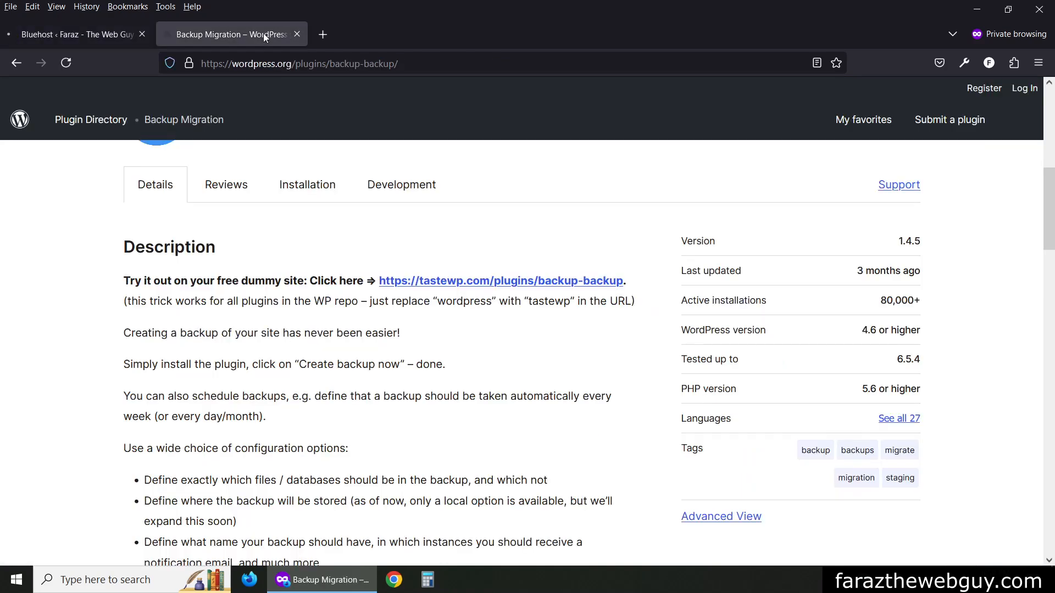
scroll(362, 267, up, 3)
drag(361, 268, 201, 247)
key(ctrl+c)
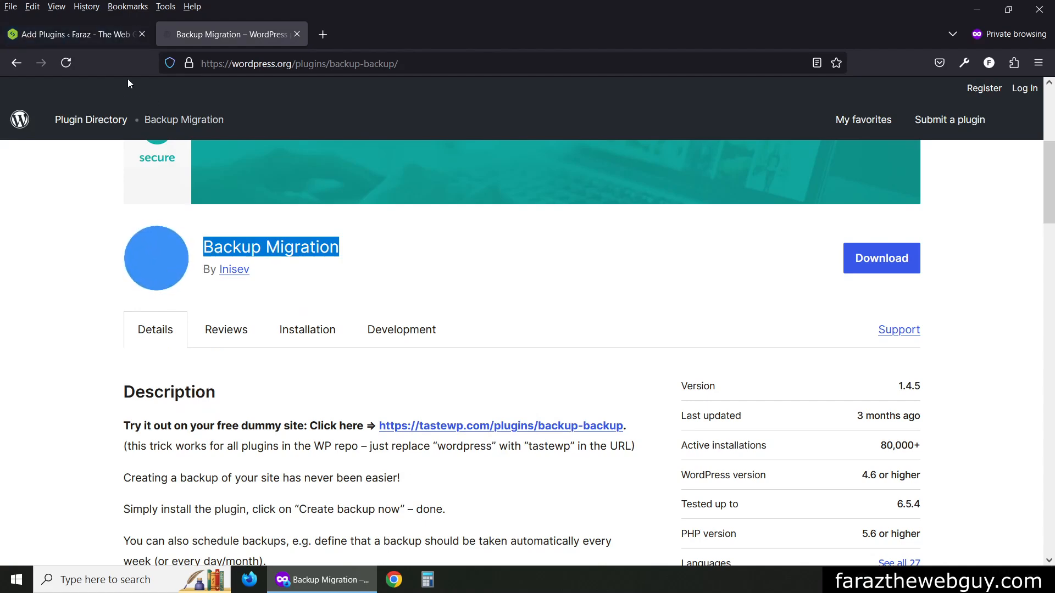
click(71, 34)
scroll(549, 297, down, 6)
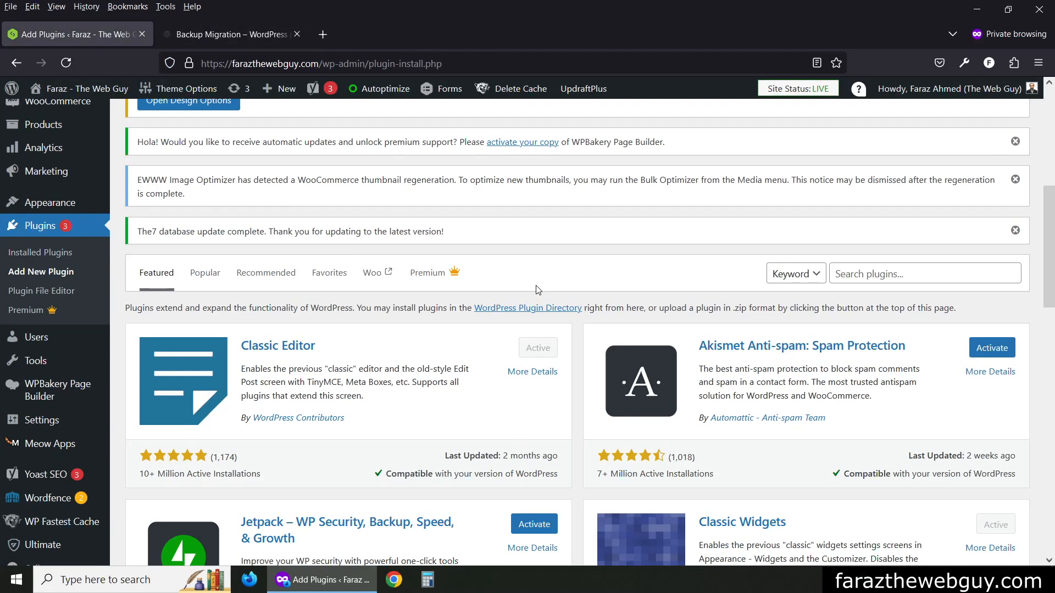
click(909, 275)
key(ctrl+v)
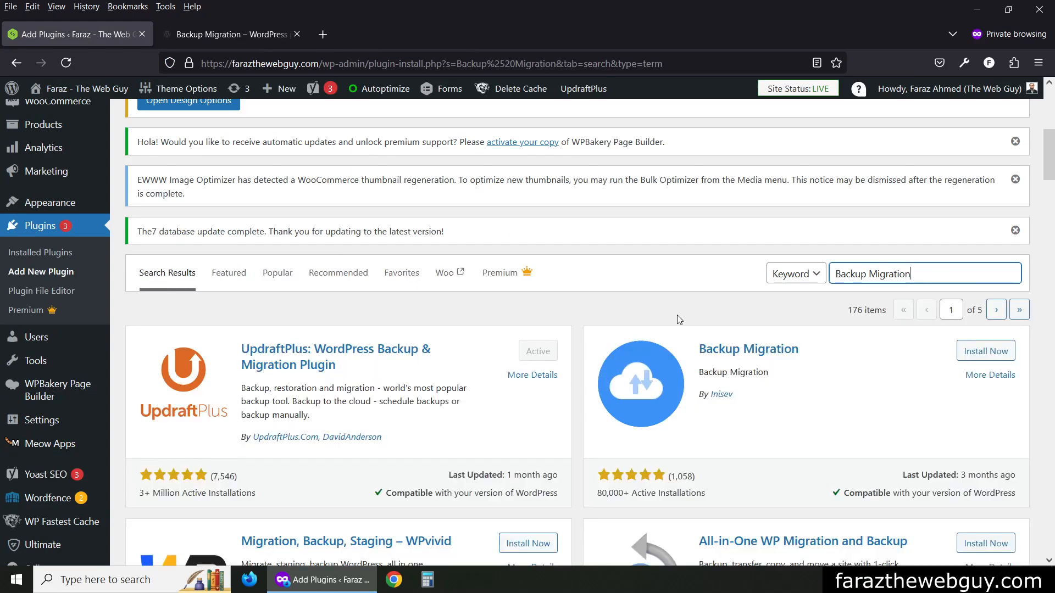
Install and activate the Backup Migration plugin by Inisev, skipping its opt-in for security alerts and diagnostic tracking.
click(996, 352)
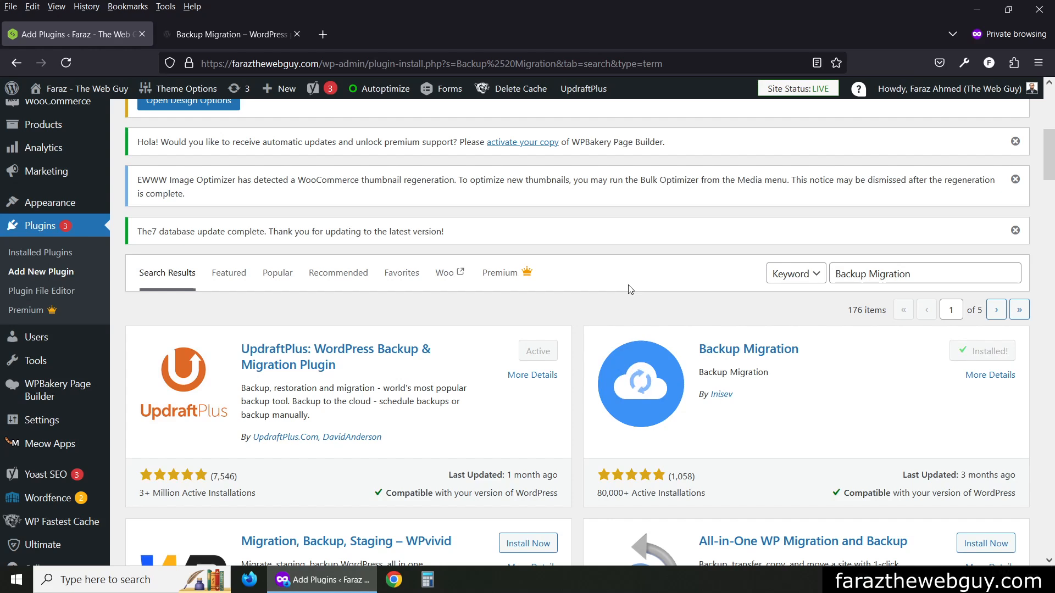
click(983, 351)
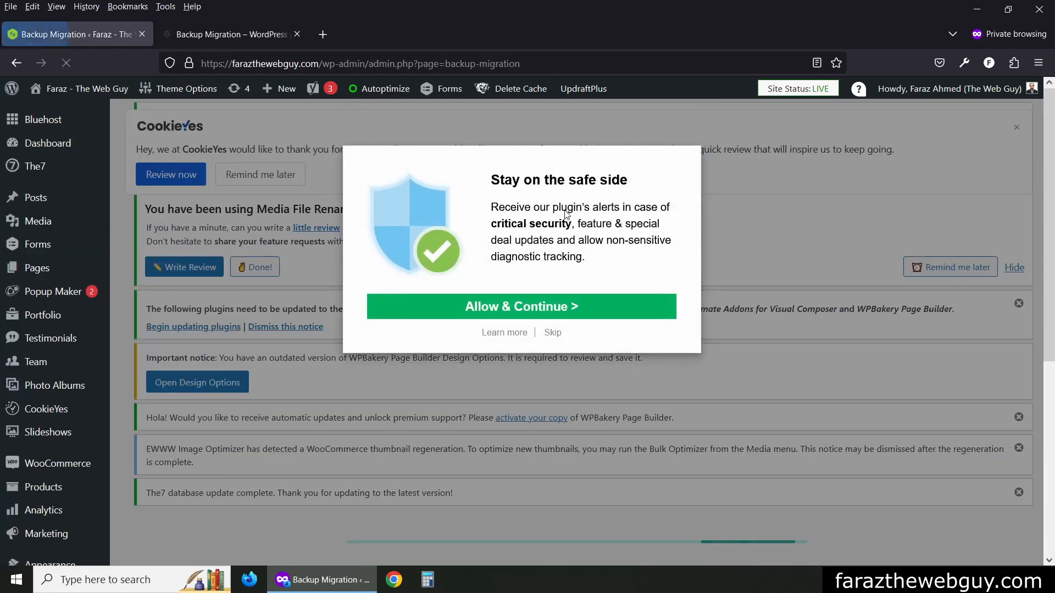
click(553, 333)
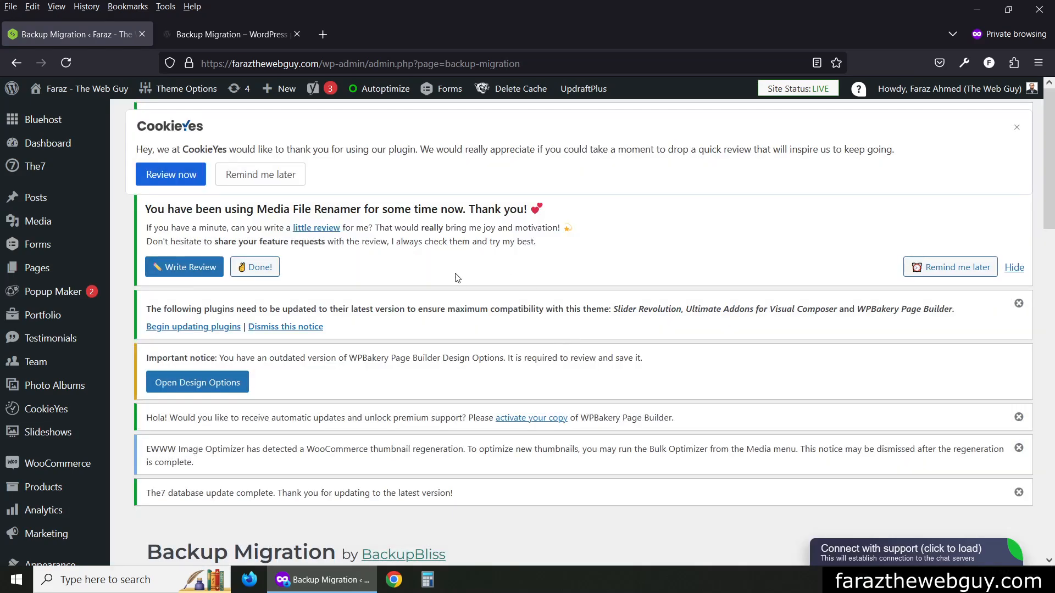
Look over the Backup Migration page's backup creation, configuration, other options and troubleshooting sections.
scroll(455, 278, down, 6)
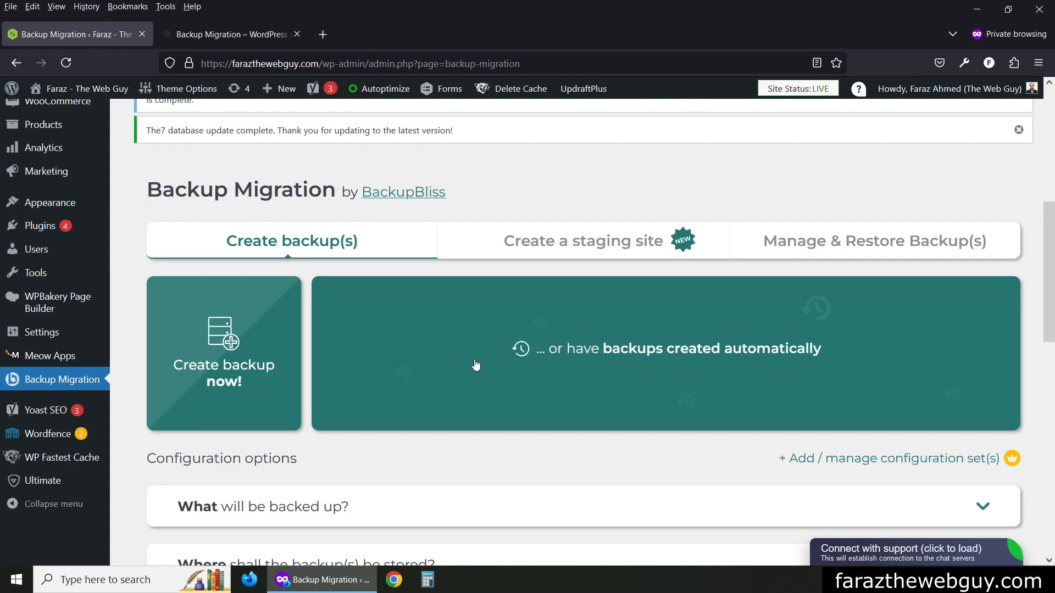
scroll(473, 354, down, 4)
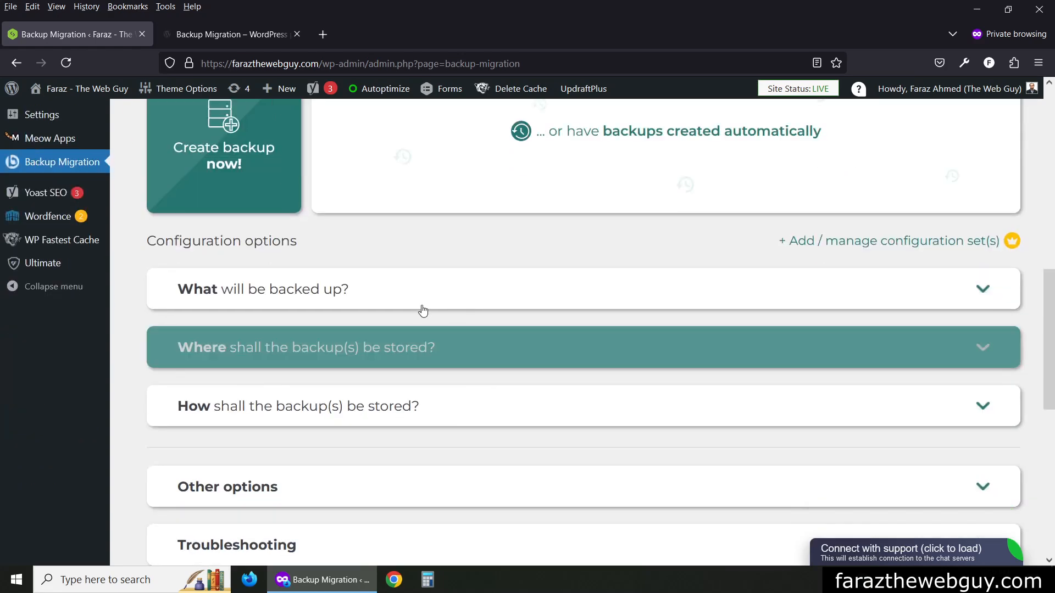
scroll(457, 297, down, 11)
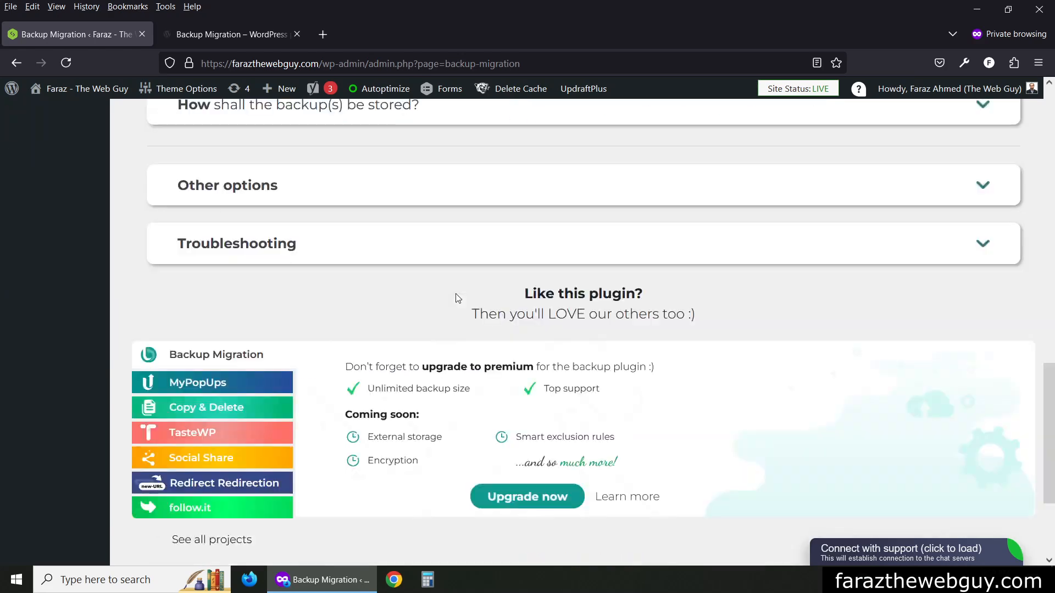
scroll(437, 324, up, 11)
scroll(413, 311, down, 5)
scroll(385, 307, up, 2)
scroll(373, 306, up, 1)
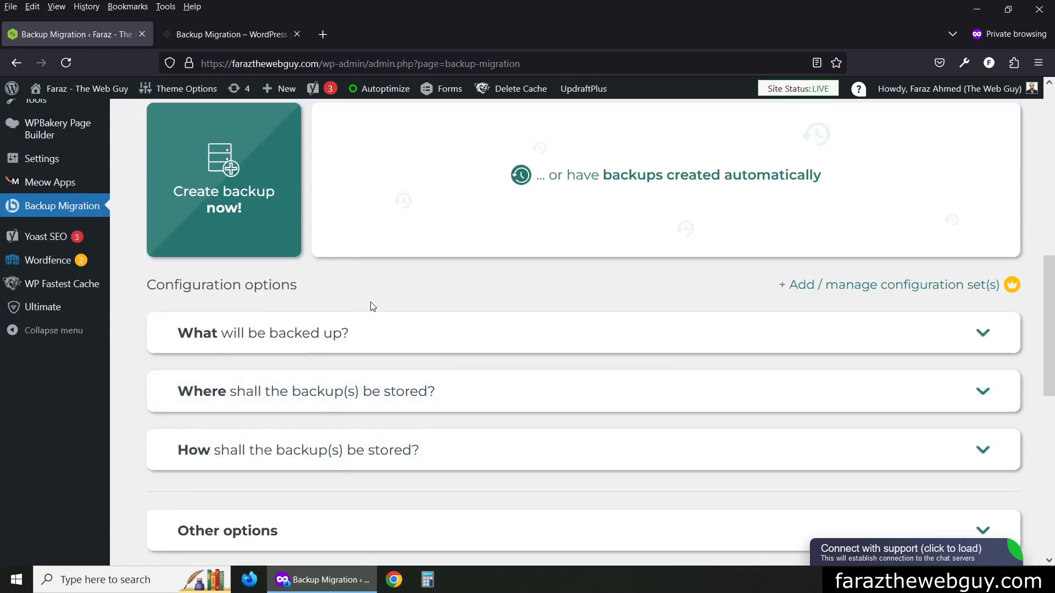
Expand the "What will be backed up?" configuration and examine which file categories are selected and their sizes.
click(353, 326)
scroll(446, 280, down, 3)
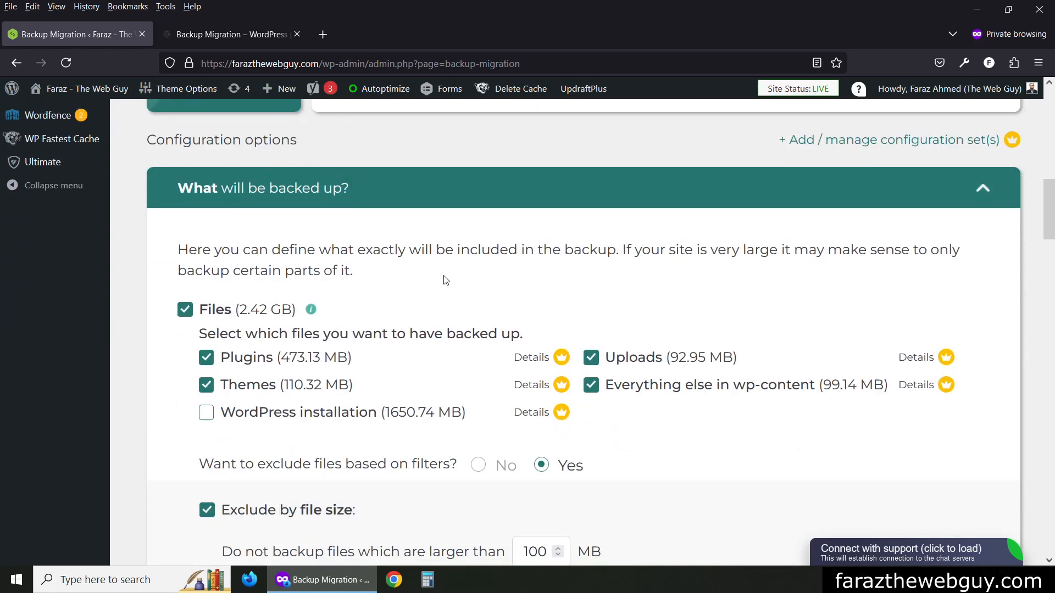
scroll(497, 291, up, 9)
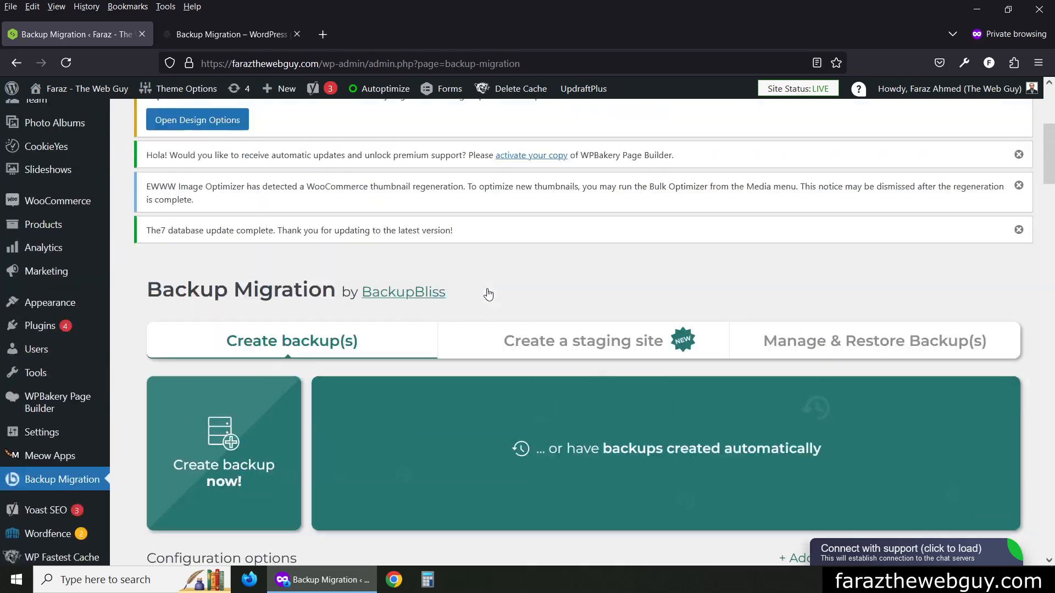
scroll(398, 278, down, 6)
scroll(407, 285, down, 3)
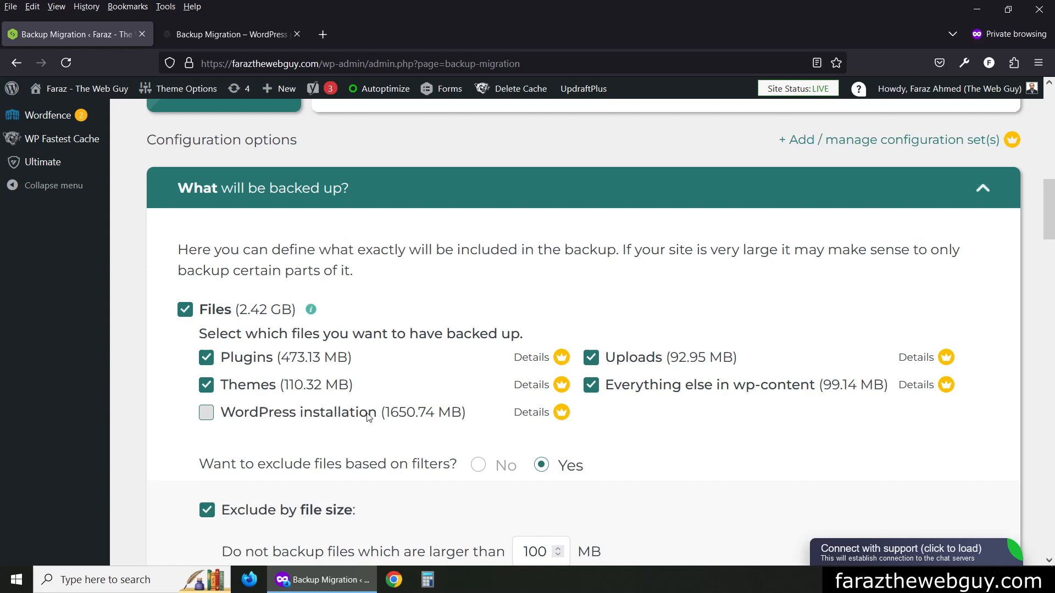
scroll(426, 404, down, 1)
scroll(420, 401, down, 2)
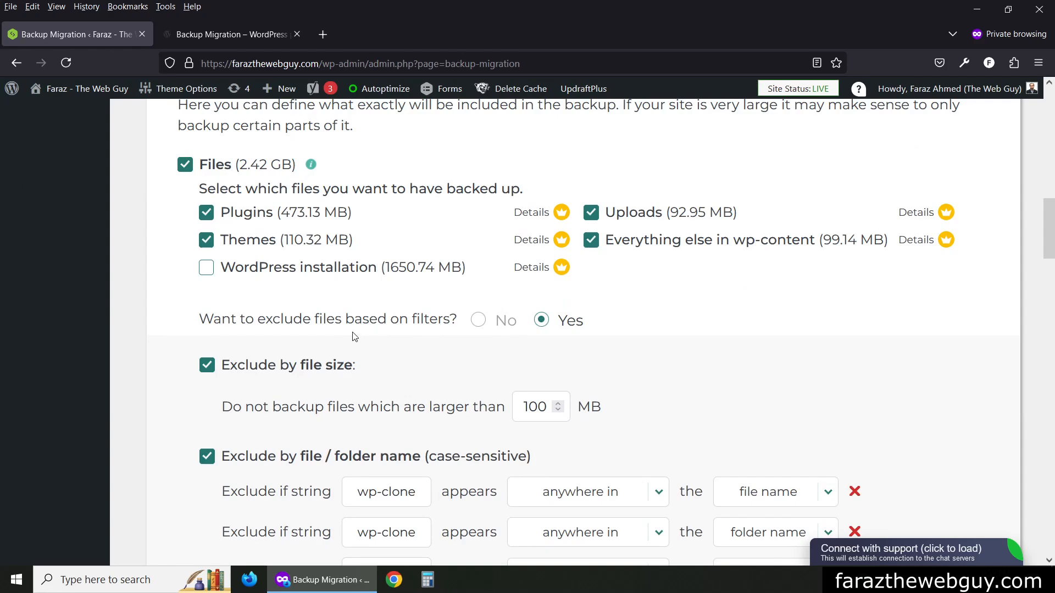
scroll(352, 379, down, 1)
scroll(348, 357, up, 2)
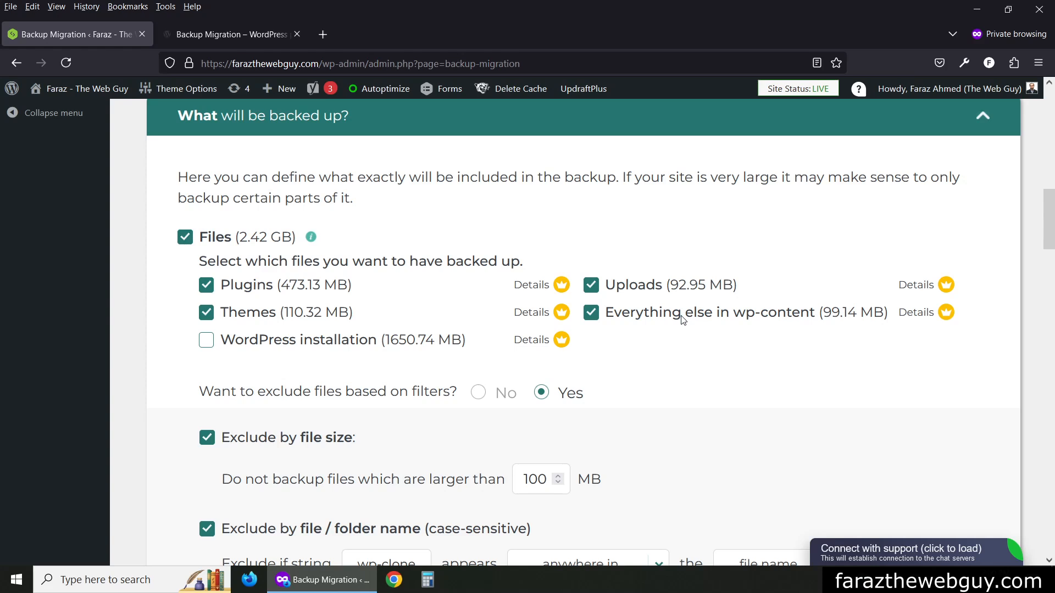
scroll(450, 303, down, 2)
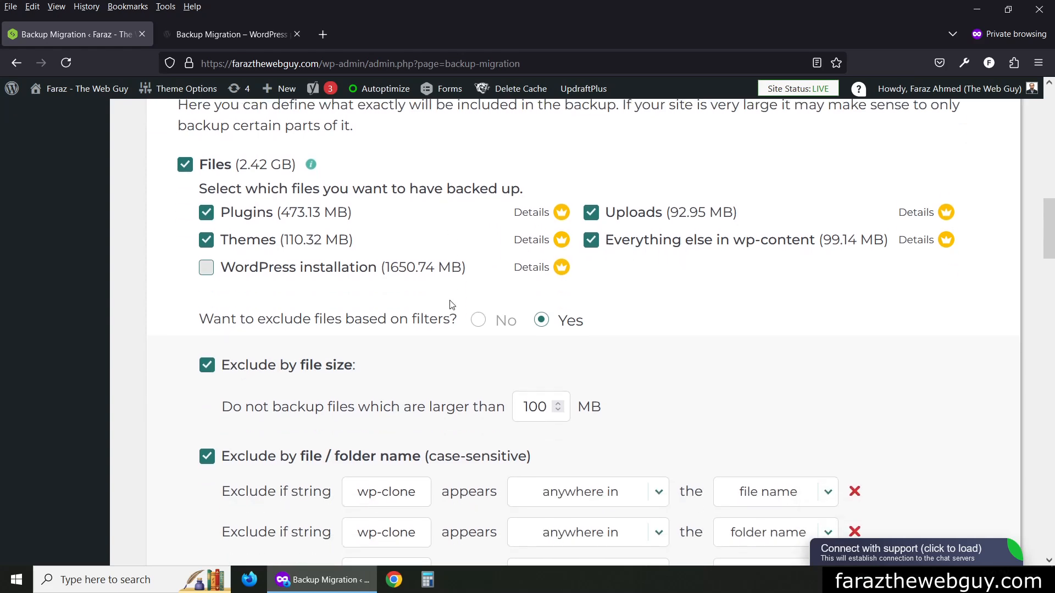
Examine the backup's exclusion filters by file size and by file or folder name.
scroll(450, 305, down, 2)
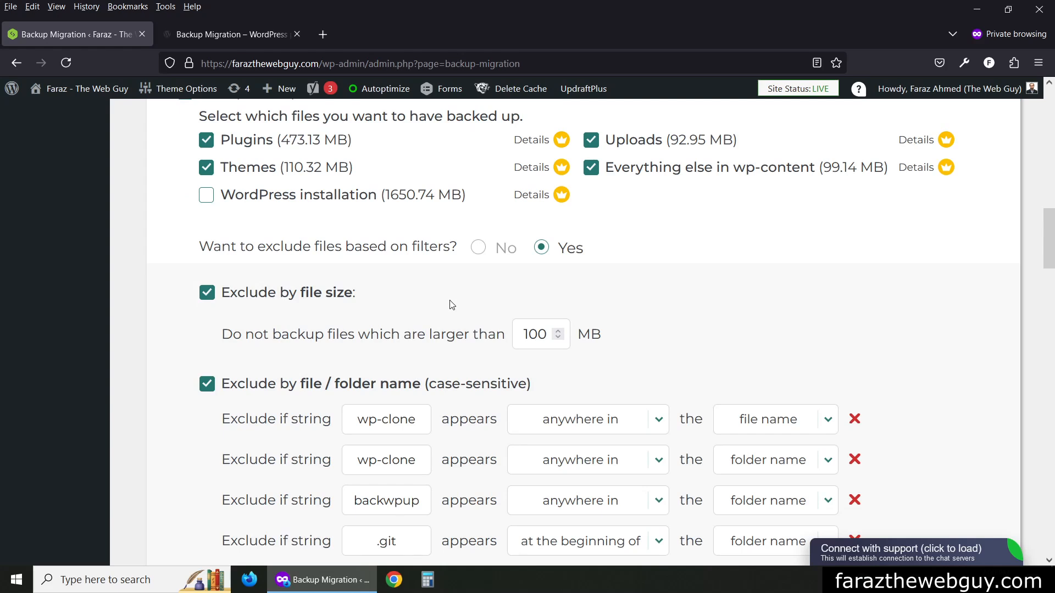
scroll(451, 306, down, 2)
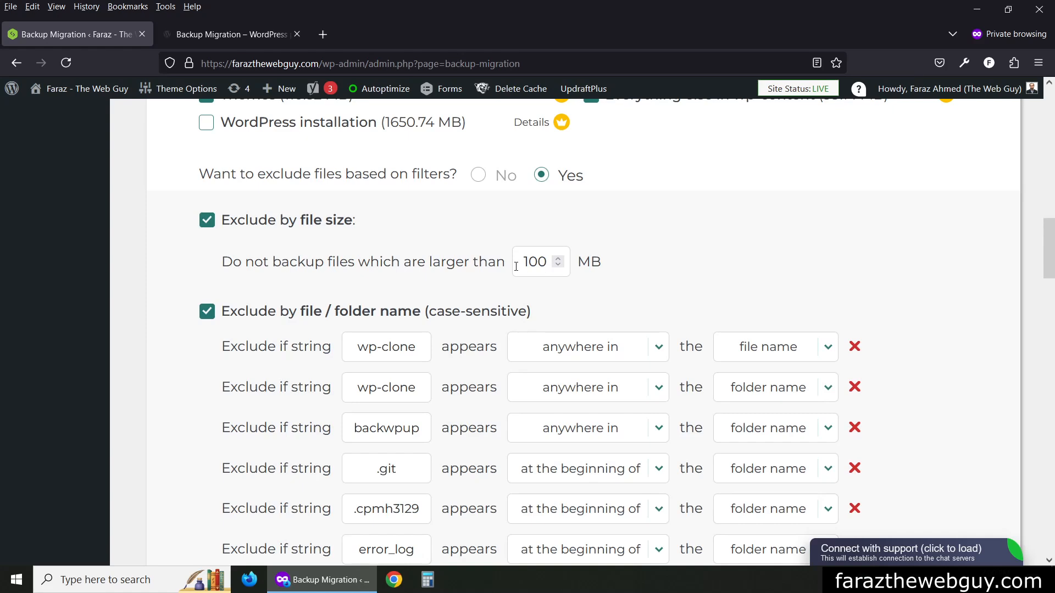
scroll(516, 267, down, 2)
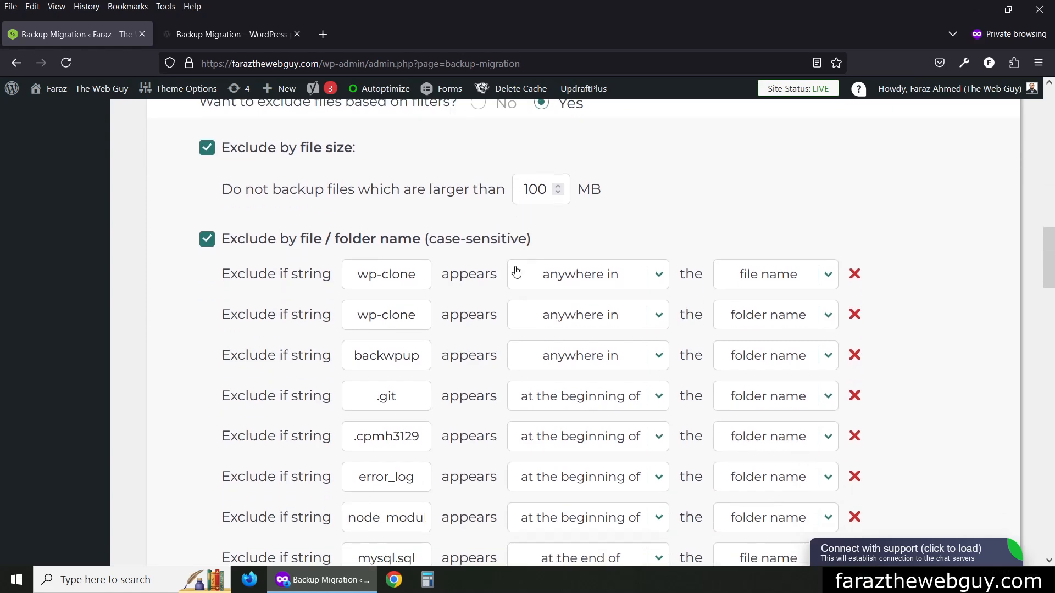
scroll(495, 281, down, 2)
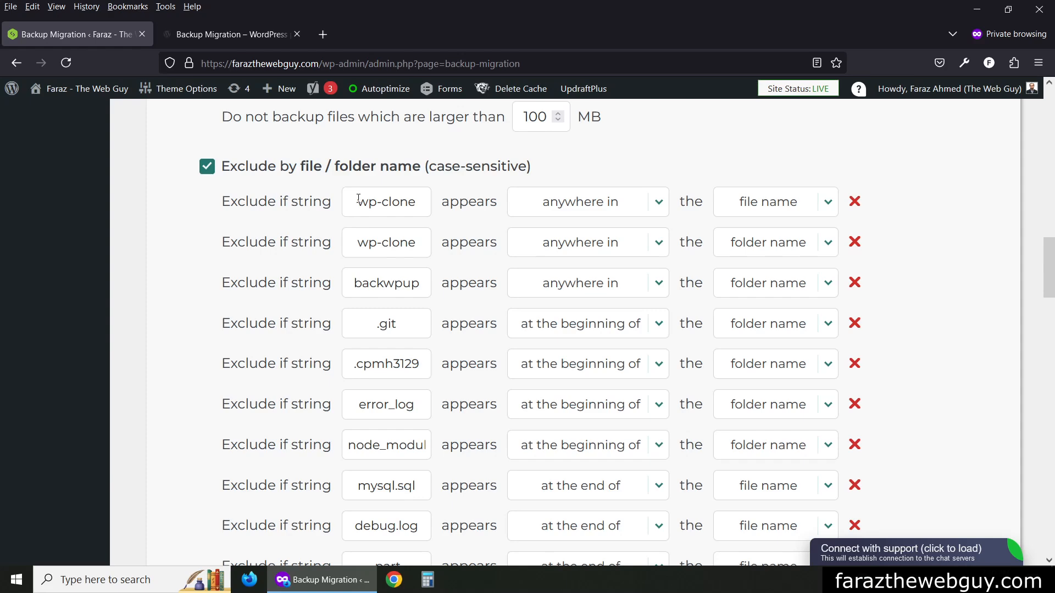
scroll(386, 247, down, 10)
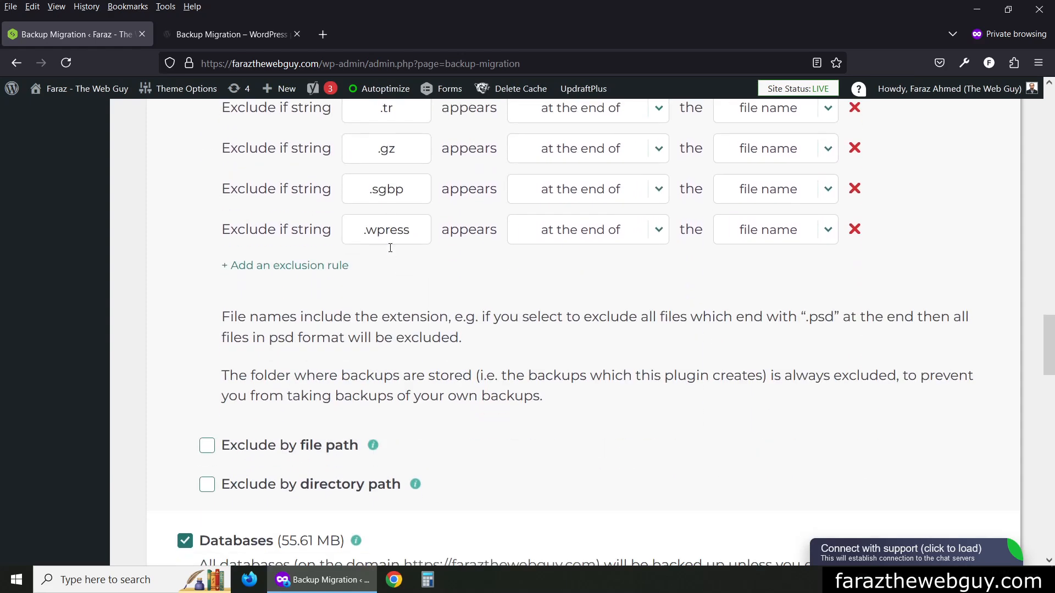
scroll(390, 241, up, 13)
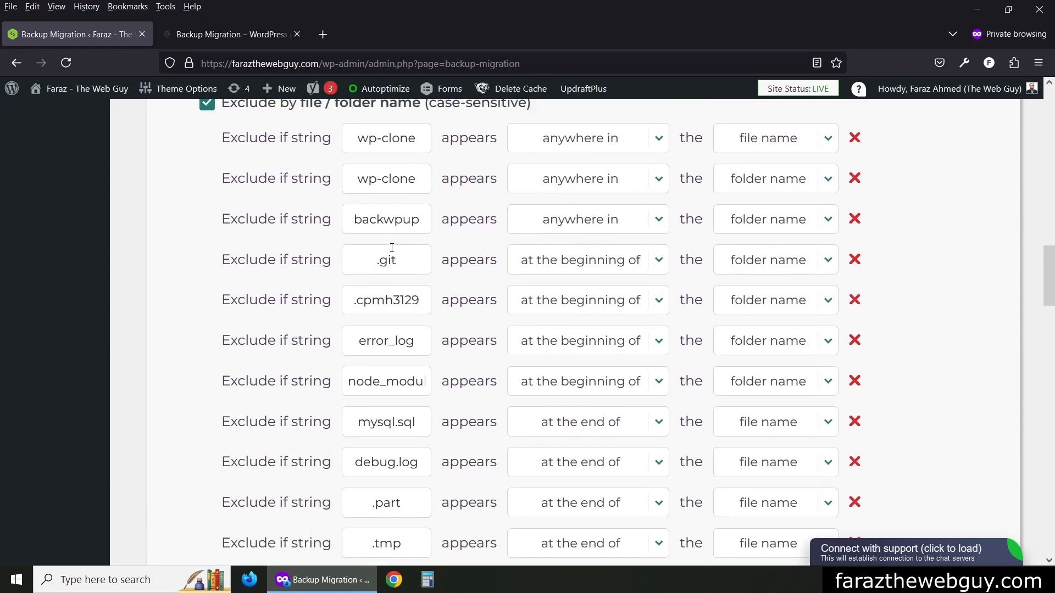
scroll(391, 254, up, 9)
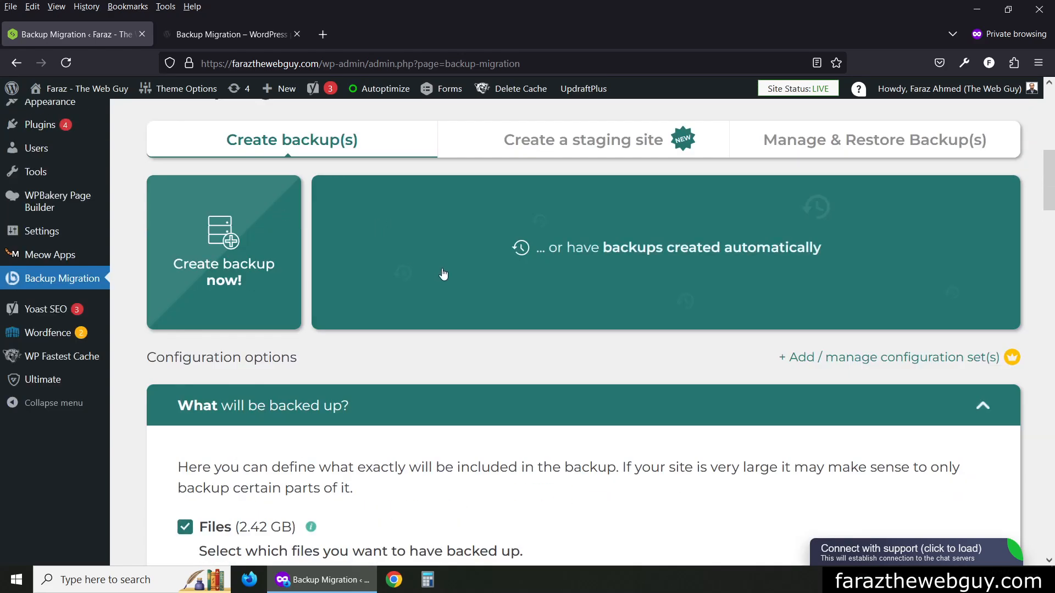
Examine the database backup setting, the smart exclusion rules and the summary of the estimated backup size.
scroll(440, 275, down, 5)
scroll(440, 264, down, 18)
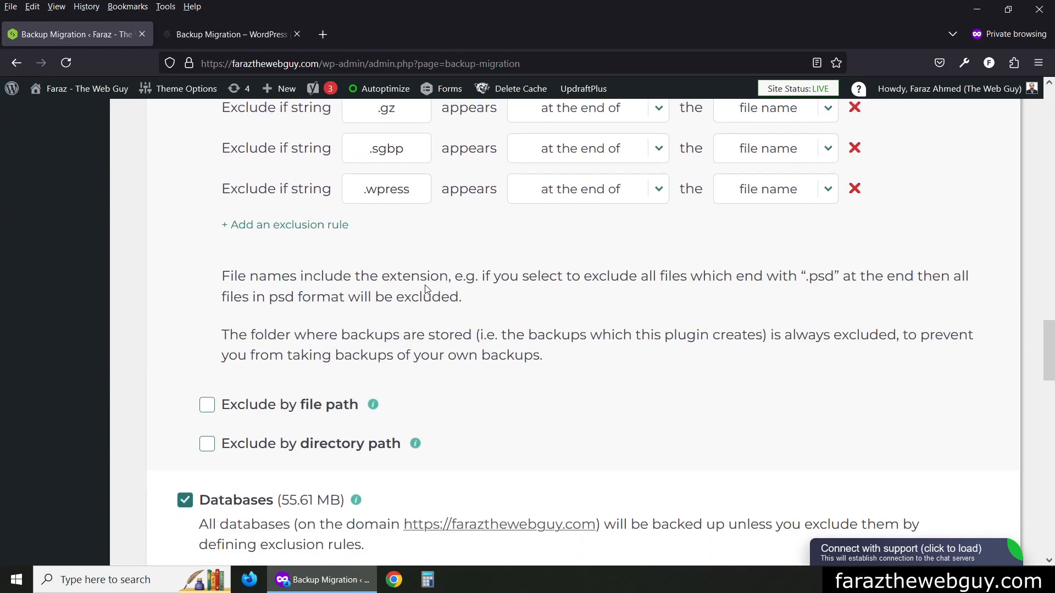
scroll(427, 289, down, 5)
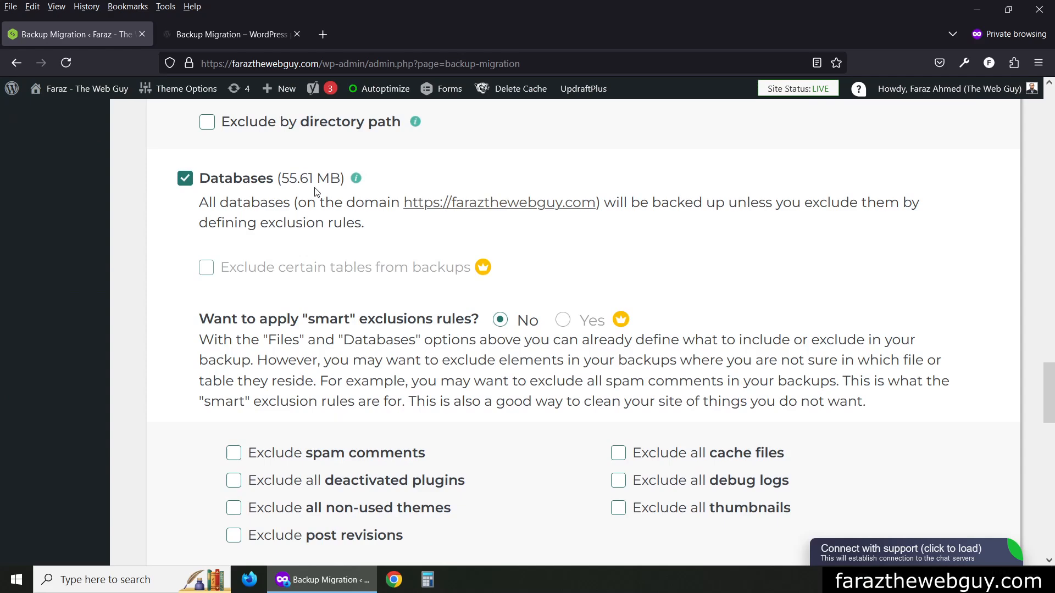
scroll(352, 228, down, 6)
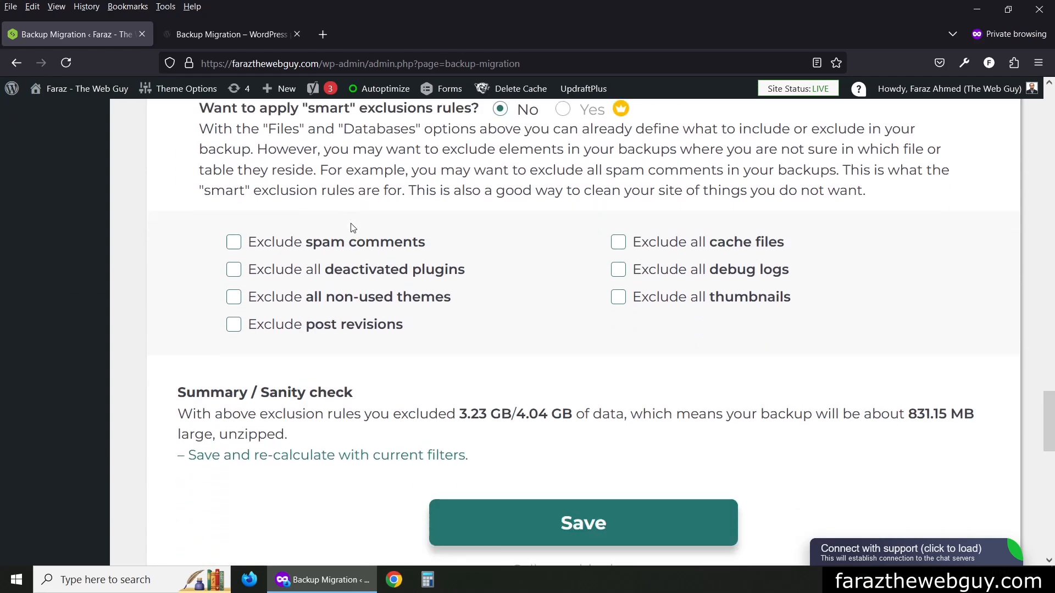
Request a new backup of the site and open the browser's network monitor while the size confirmation is pending.
drag(1047, 419, 1017, 188)
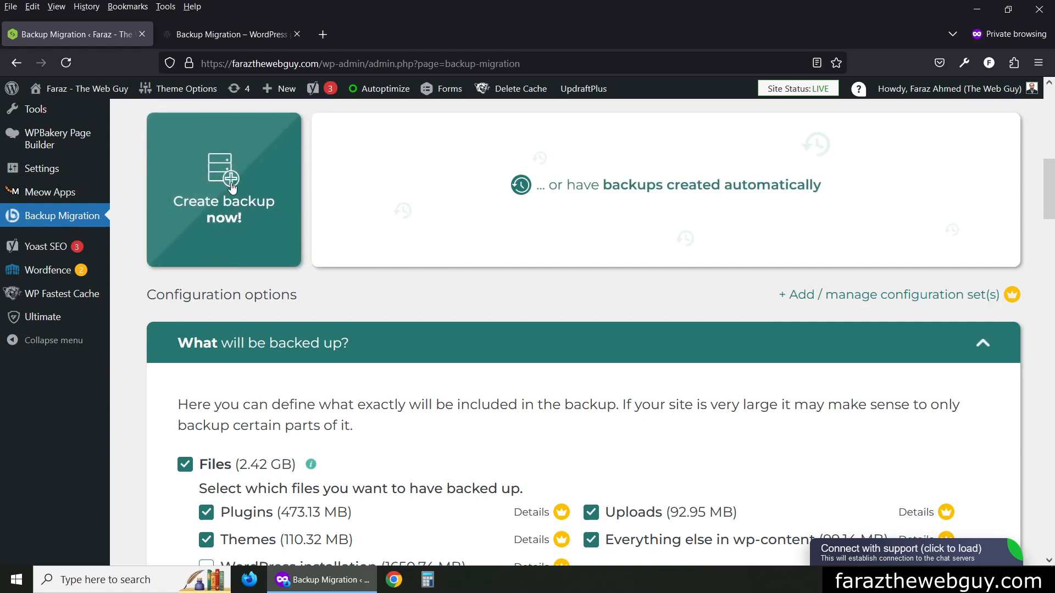
click(229, 183)
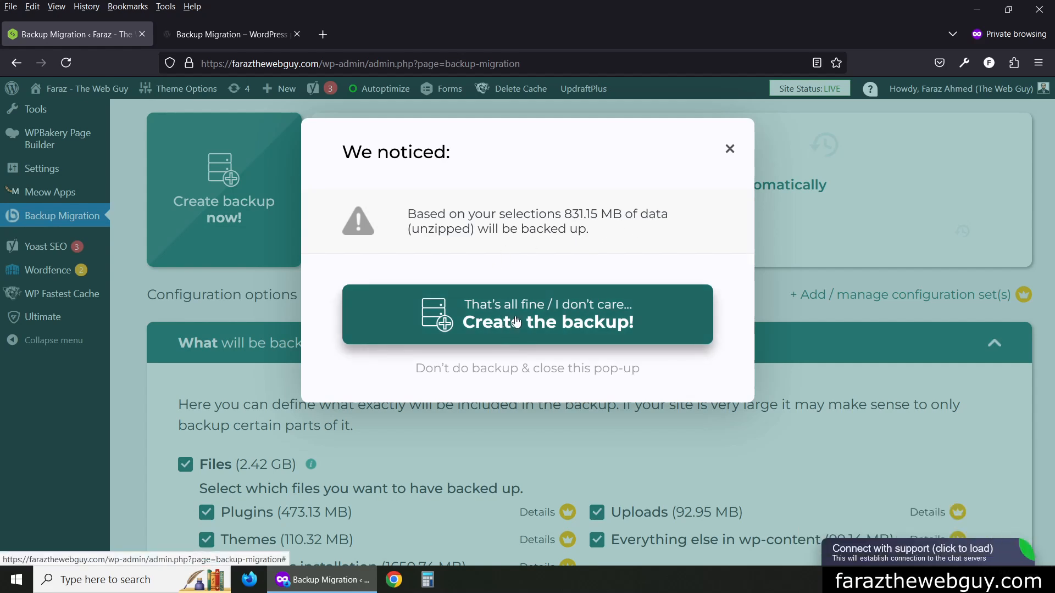
right_click(515, 448)
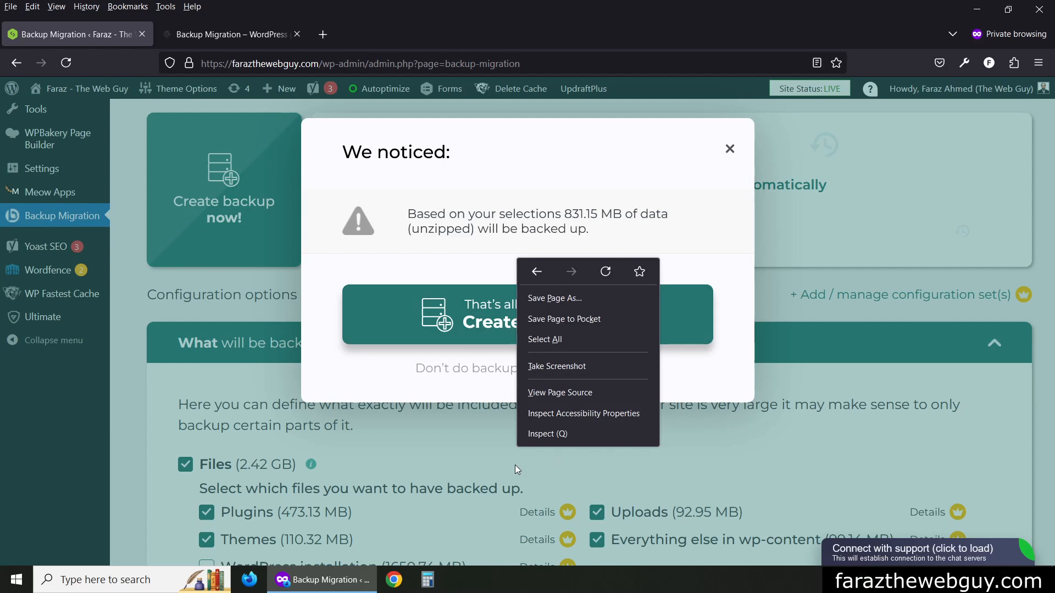
click(551, 434)
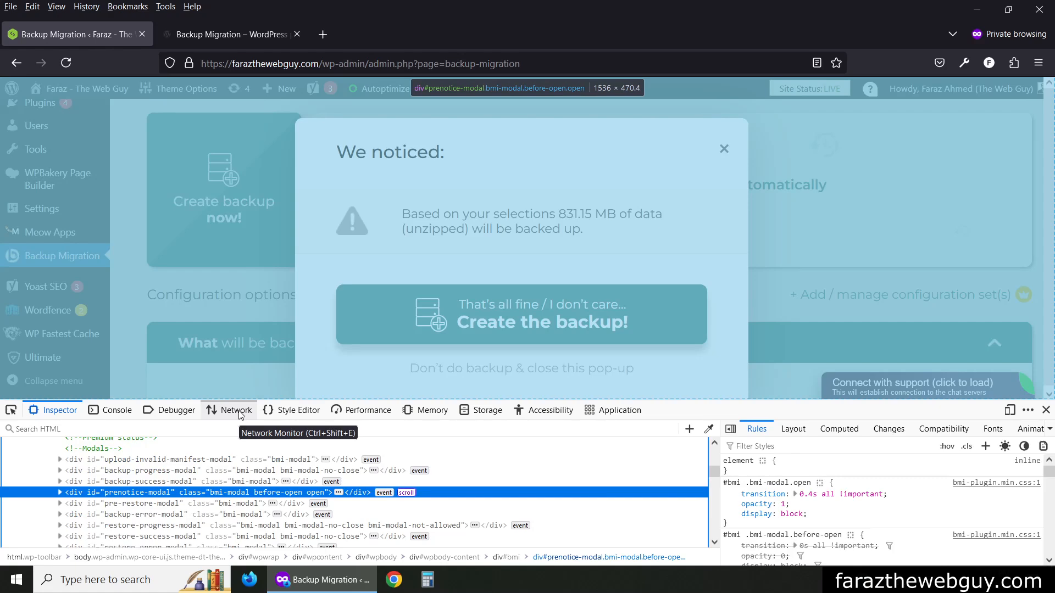
click(240, 412)
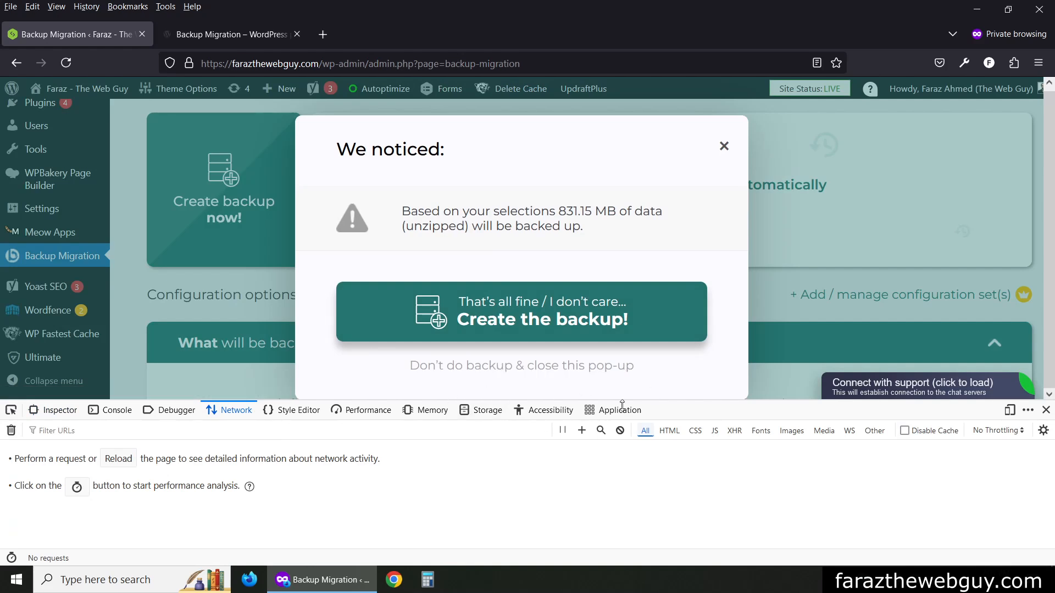
Clear the logged network requests and confirm the creation of the backup.
click(424, 296)
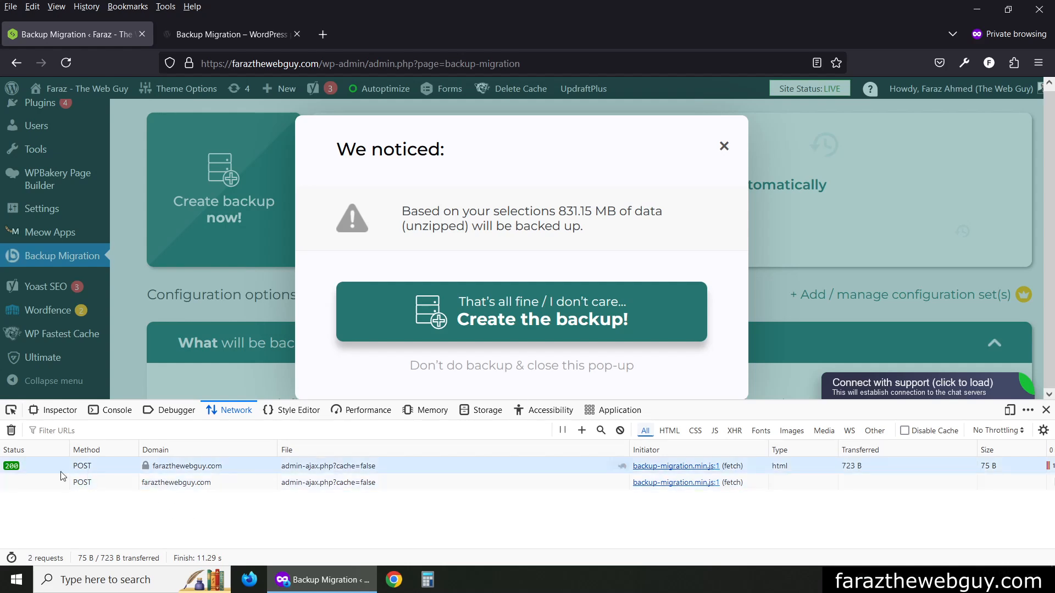
click(11, 430)
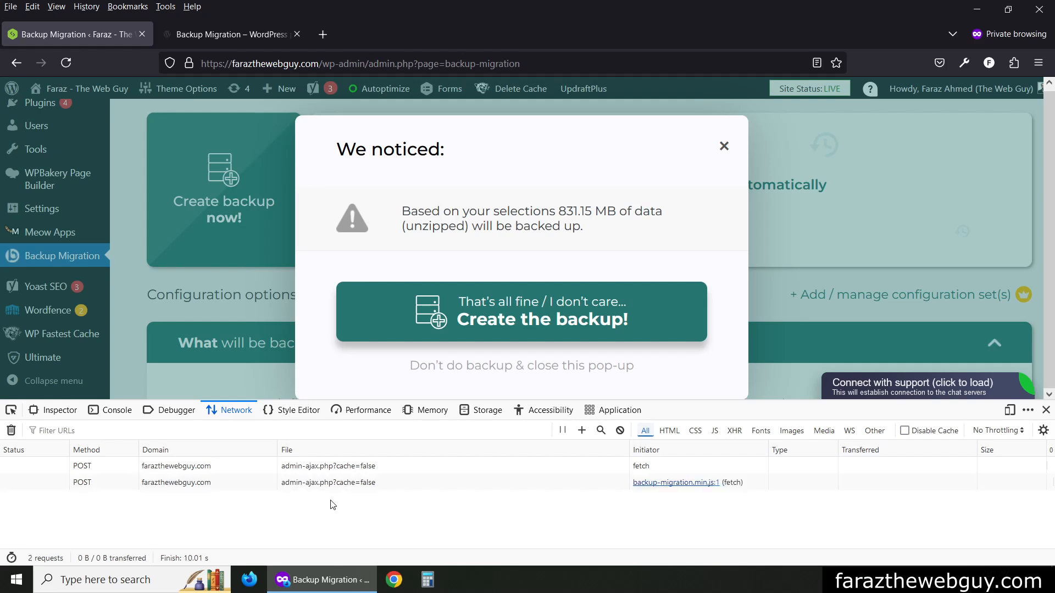
click(11, 431)
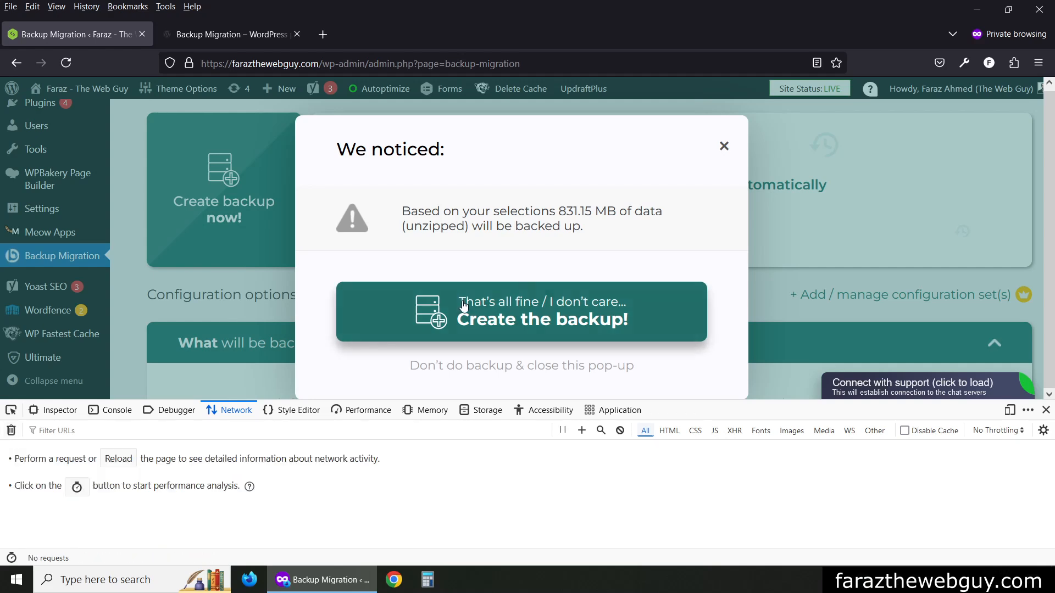
click(483, 301)
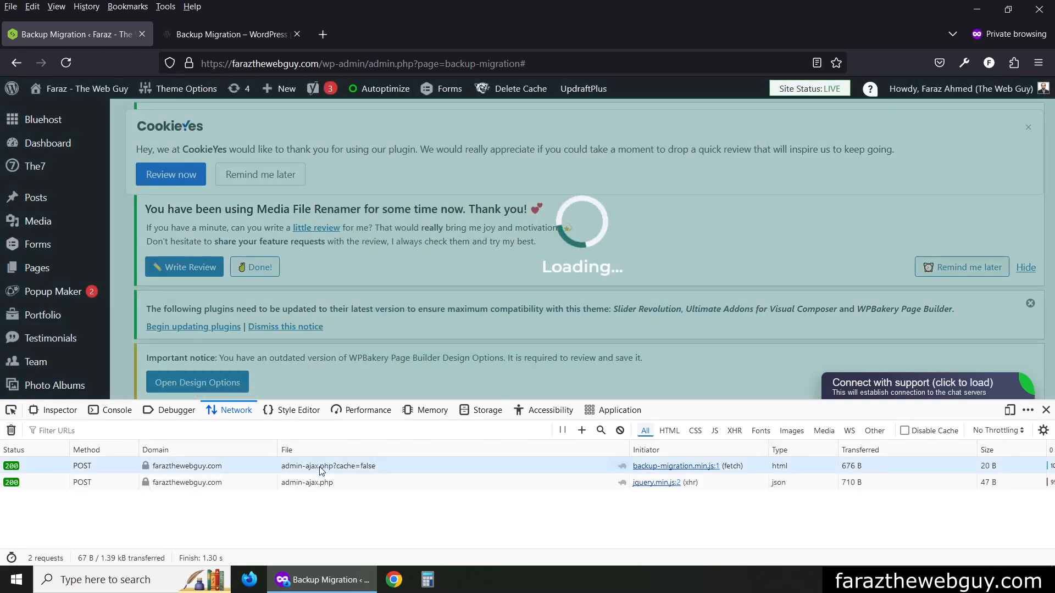
Inspect the form data and responses of the admin-ajax.php requests sent by the backup process.
click(200, 483)
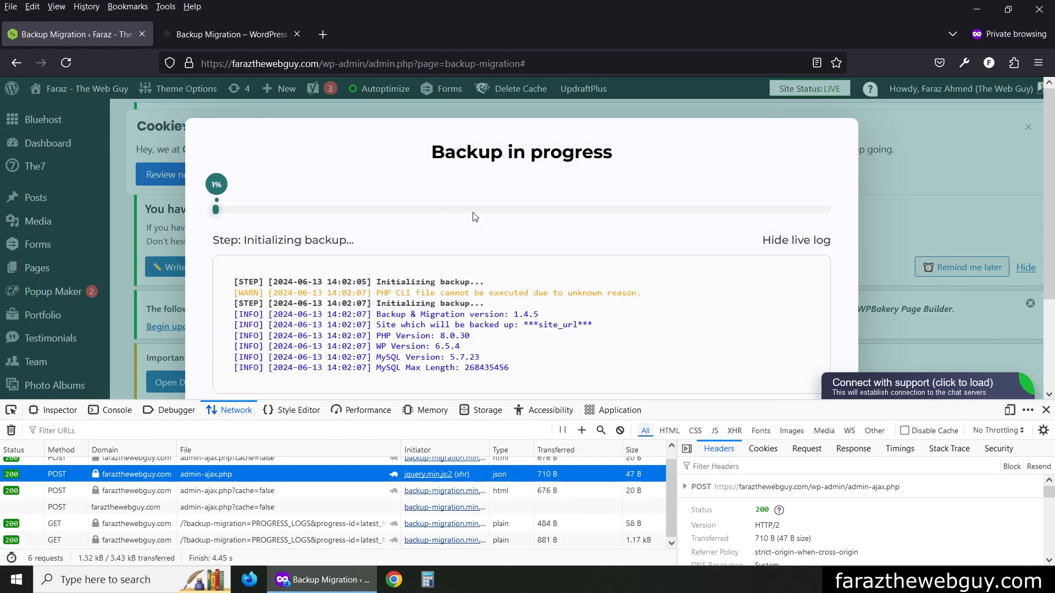
click(187, 507)
click(807, 450)
click(855, 450)
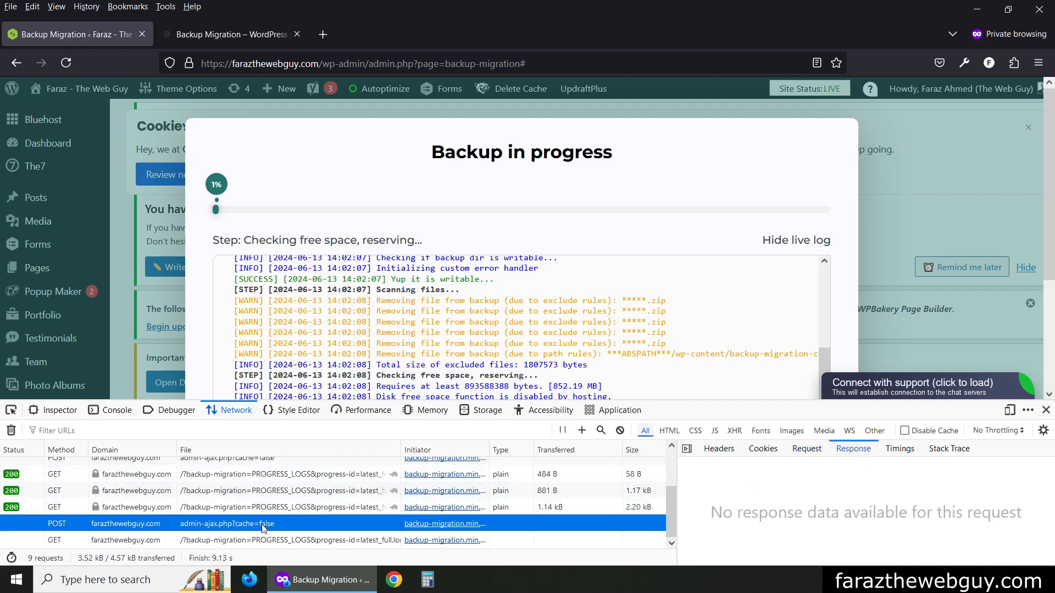
click(385, 524)
click(806, 449)
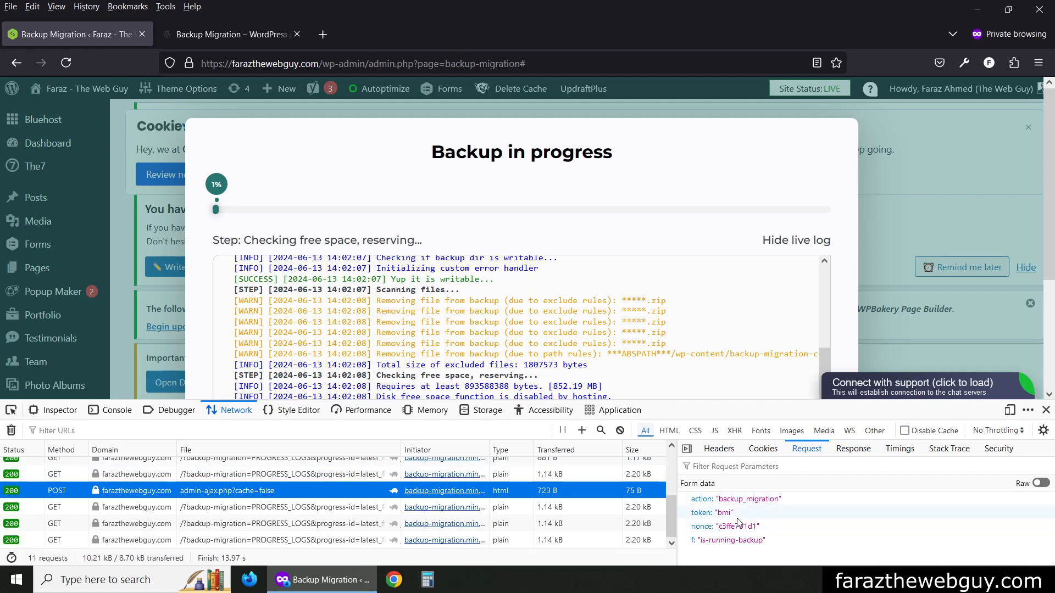
click(853, 449)
Follow the progress requests in the network monitor and the live log until the backup finishes.
scroll(148, 522, up, 3)
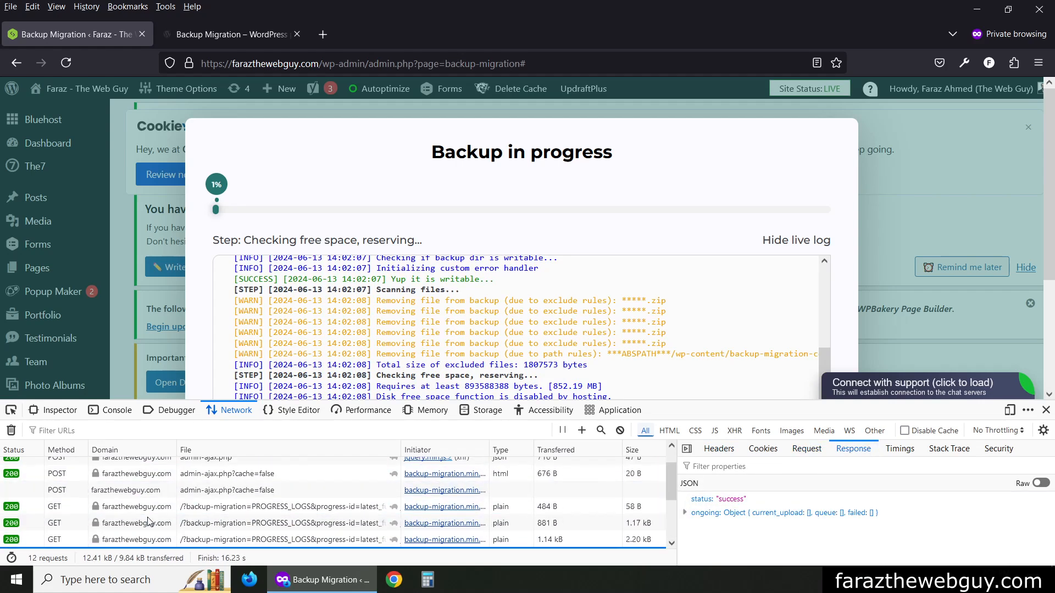
scroll(137, 500, down, 3)
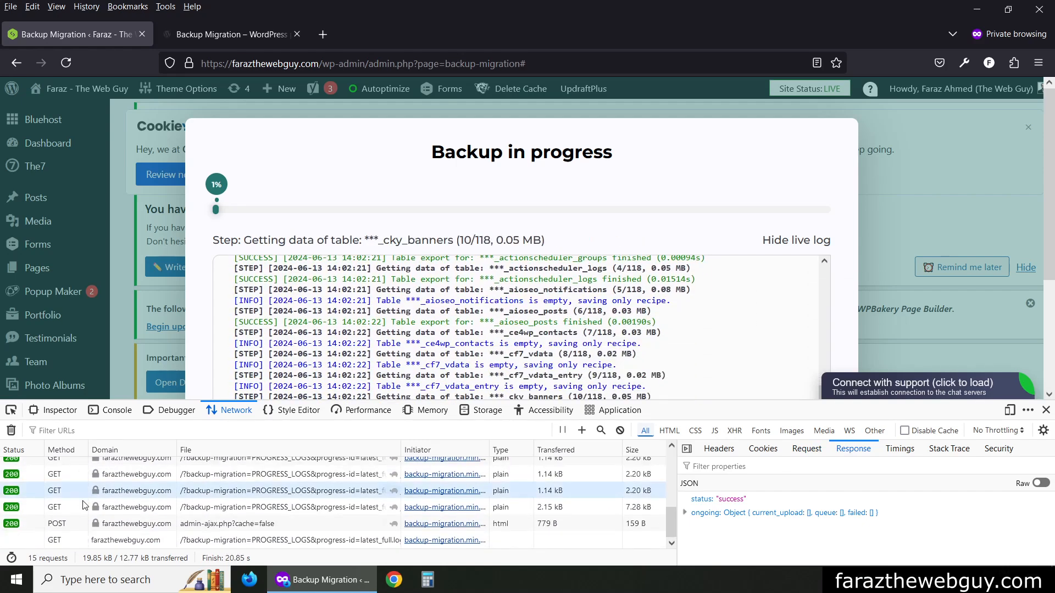
scroll(71, 504, up, 5)
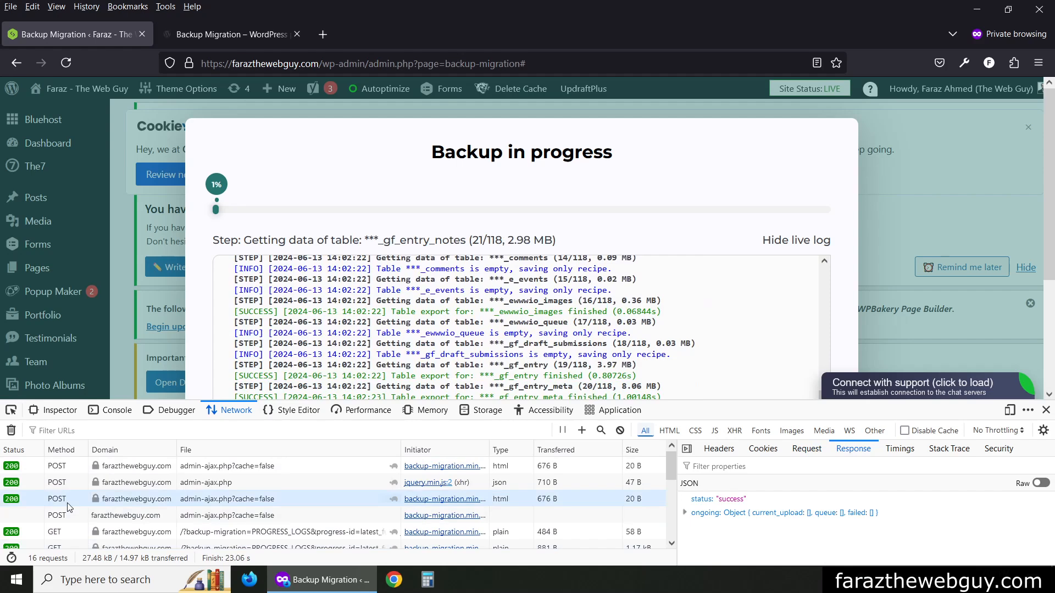
scroll(82, 504, down, 5)
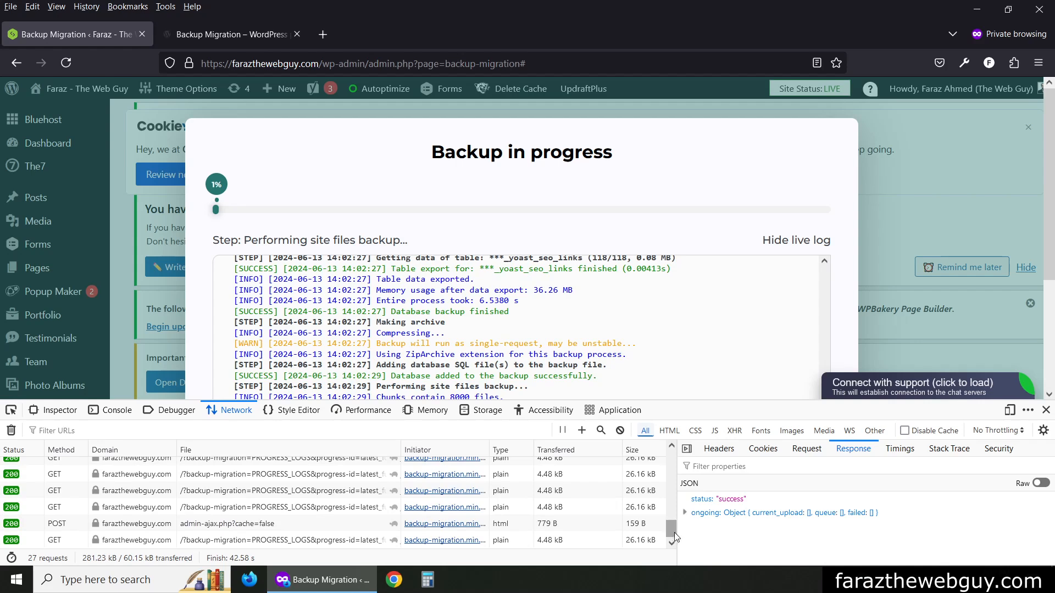
mouse_move(672, 533)
mouse_down()
mouse_move(672, 460)
mouse_move(671, 541)
mouse_up()
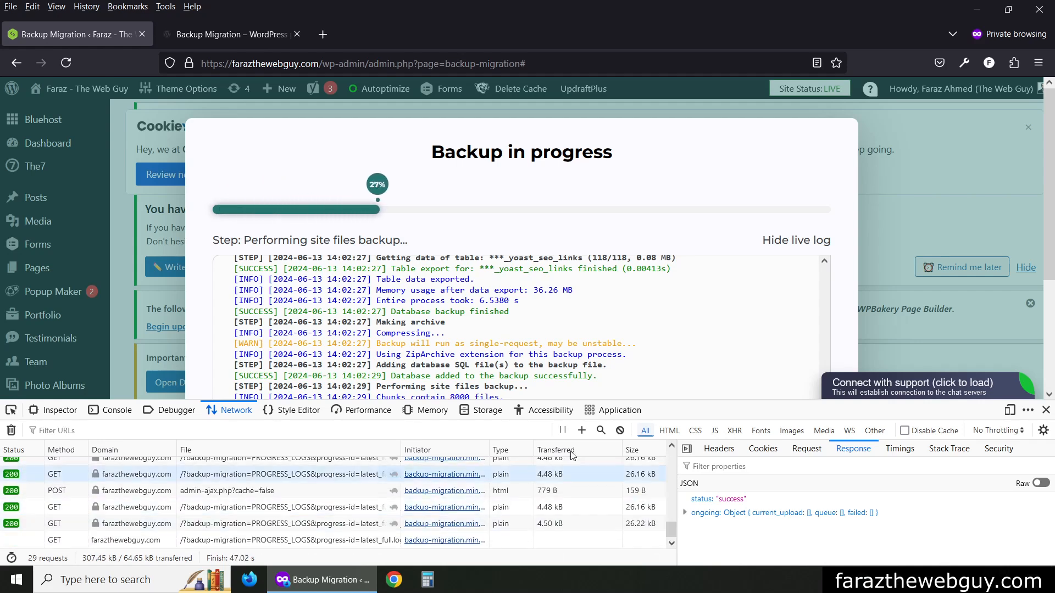
drag(670, 532, 674, 461)
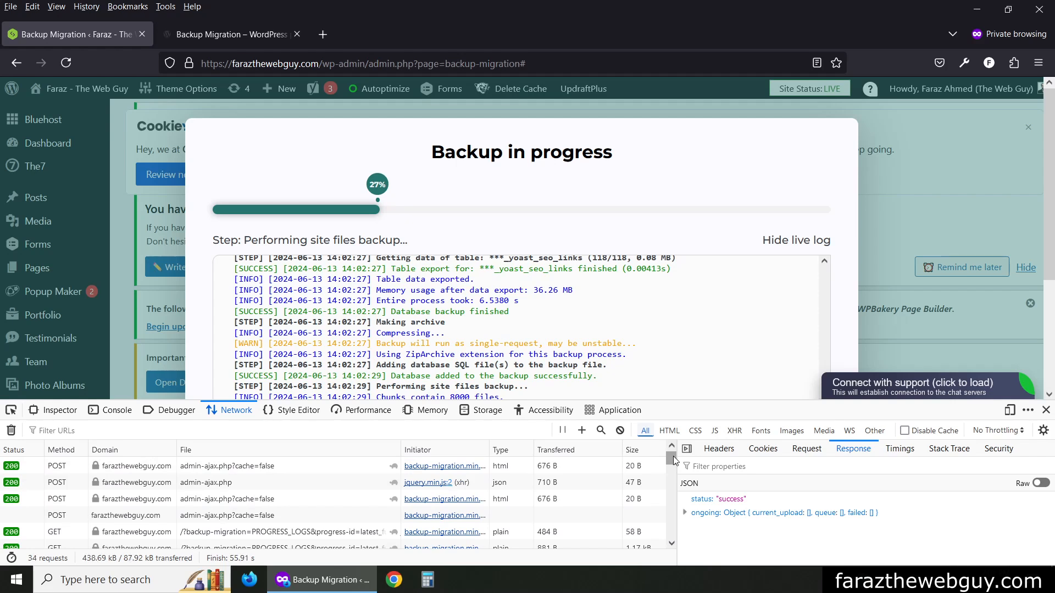
drag(673, 456, 671, 536)
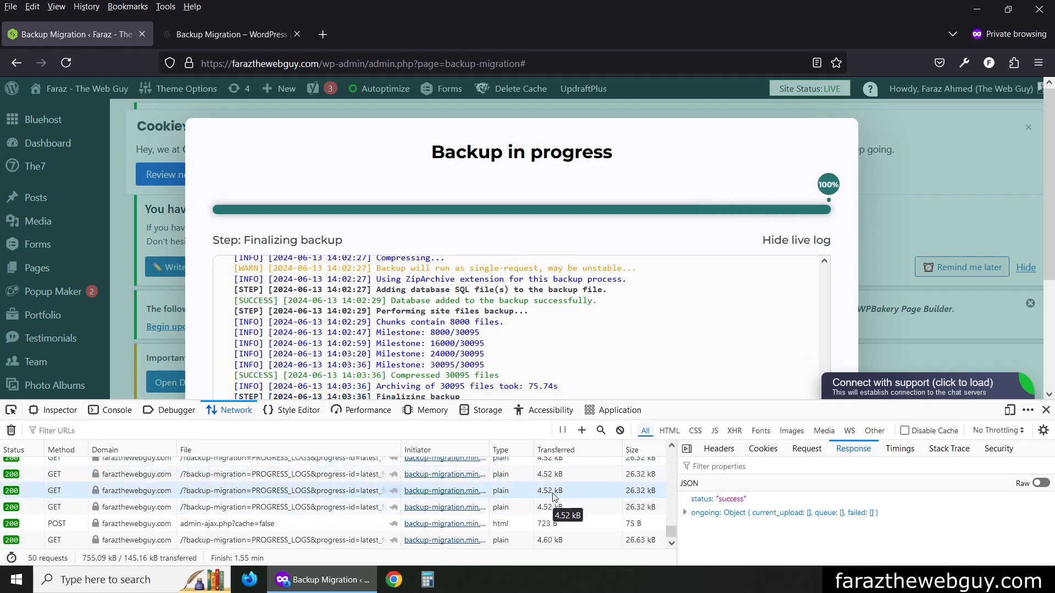
scroll(636, 242, down, 2)
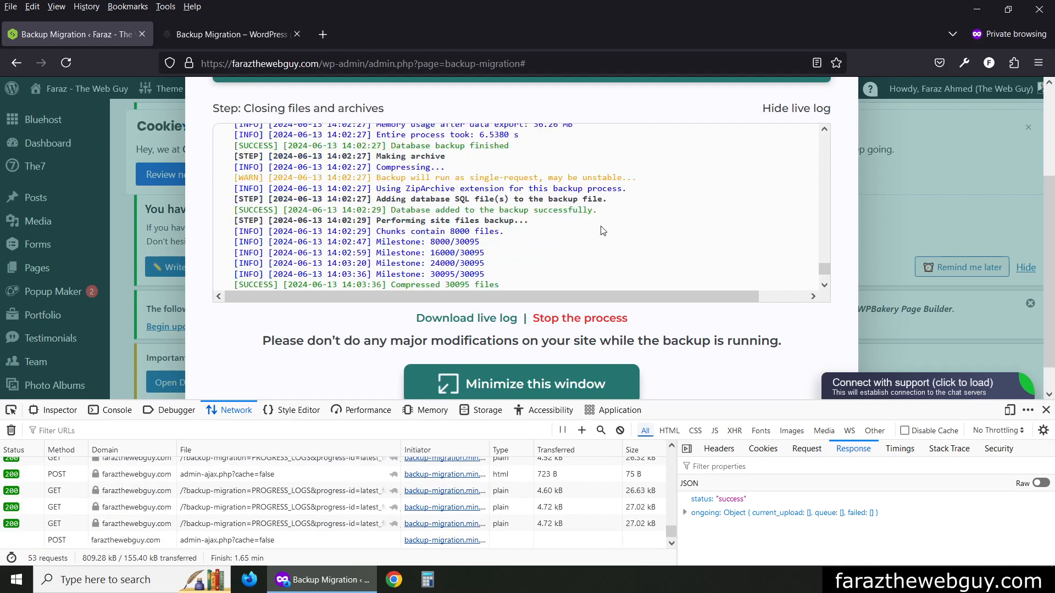
scroll(601, 234, down, 2)
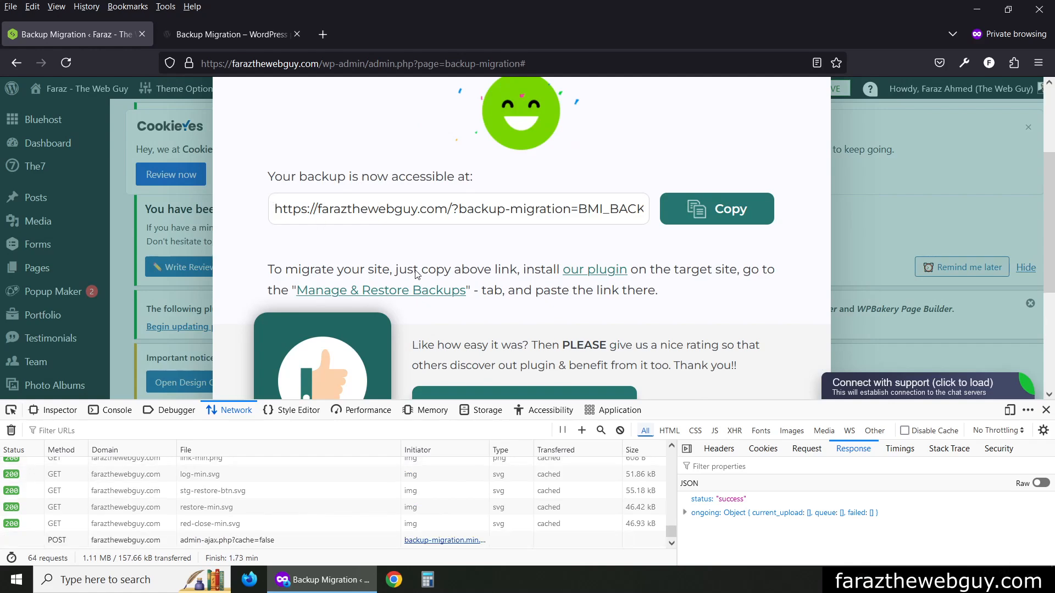
Examine the generated backup link and the migration, download and management options in the backup success window.
drag(274, 210, 650, 209)
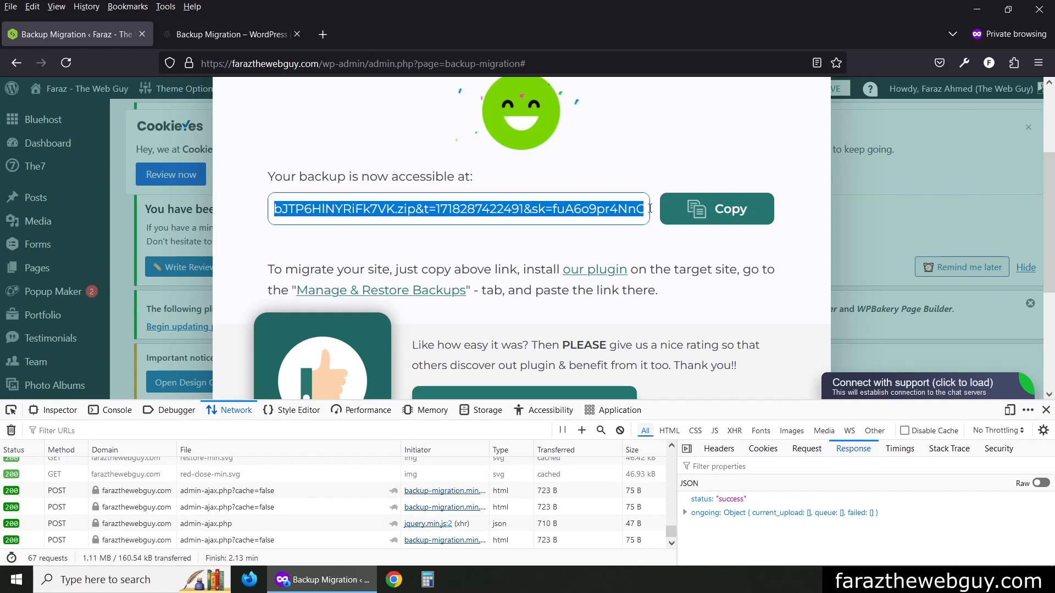
scroll(596, 209, down, 4)
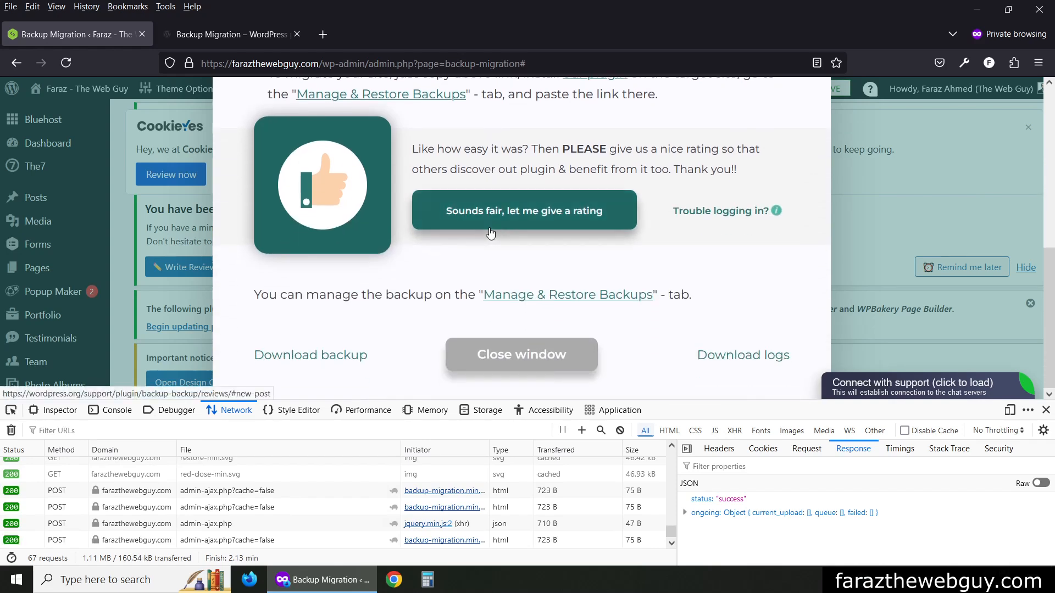
scroll(490, 232, up, 5)
scroll(472, 251, down, 2)
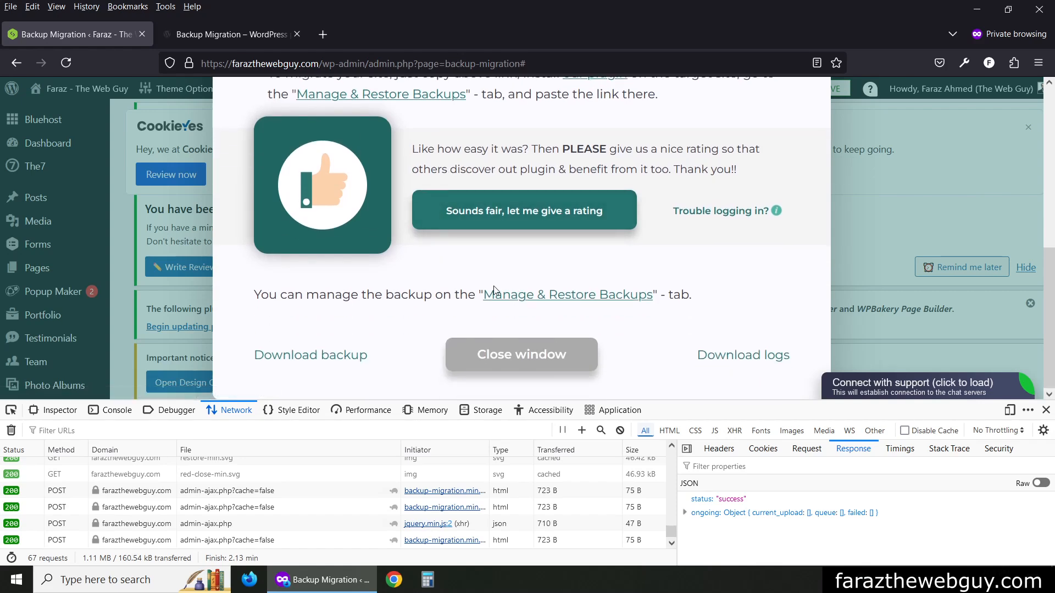
scroll(483, 264, up, 5)
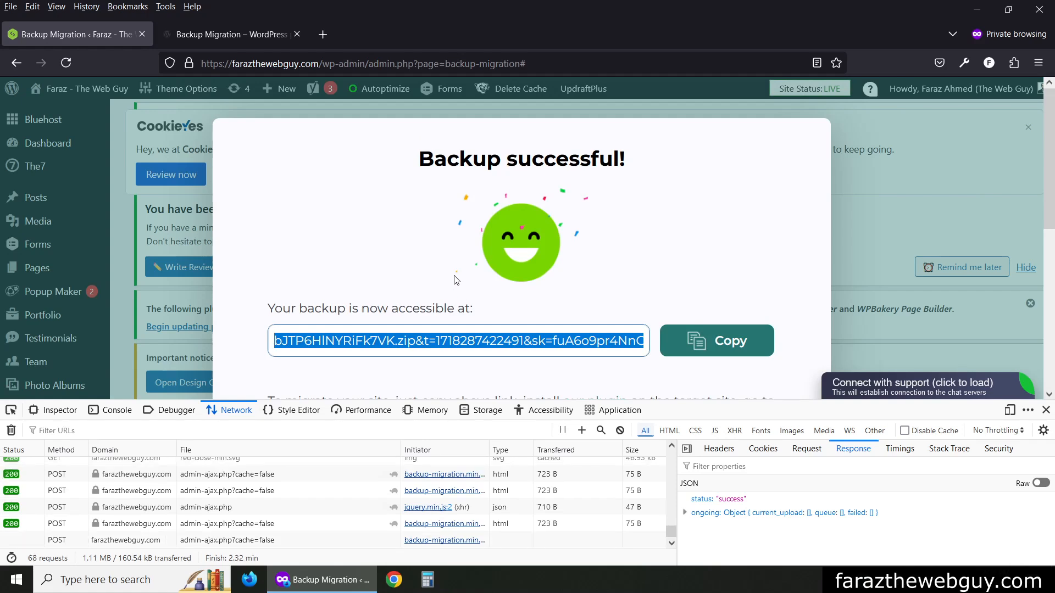
scroll(456, 280, down, 5)
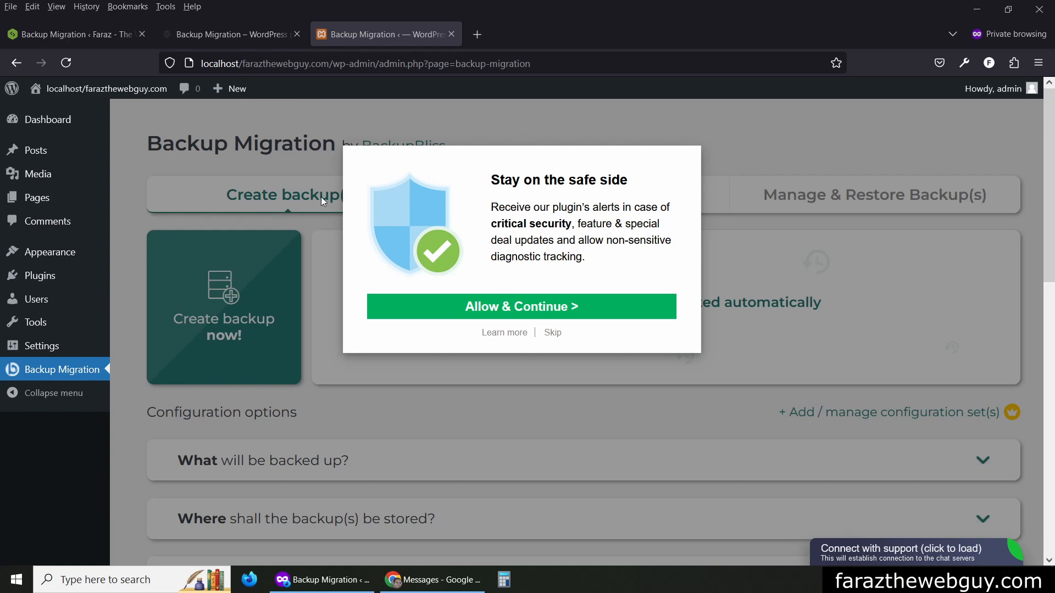
Skip the plugin's alert opt-in on the localhost site and copy the backup link from the live site's success window.
click(553, 335)
click(214, 34)
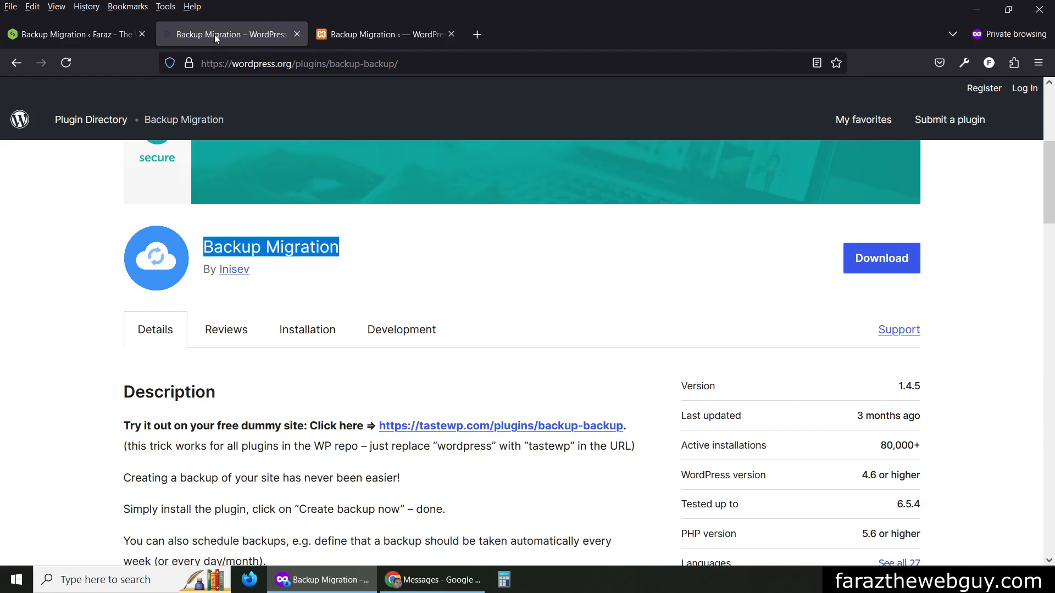
click(46, 32)
click(699, 175)
click(354, 32)
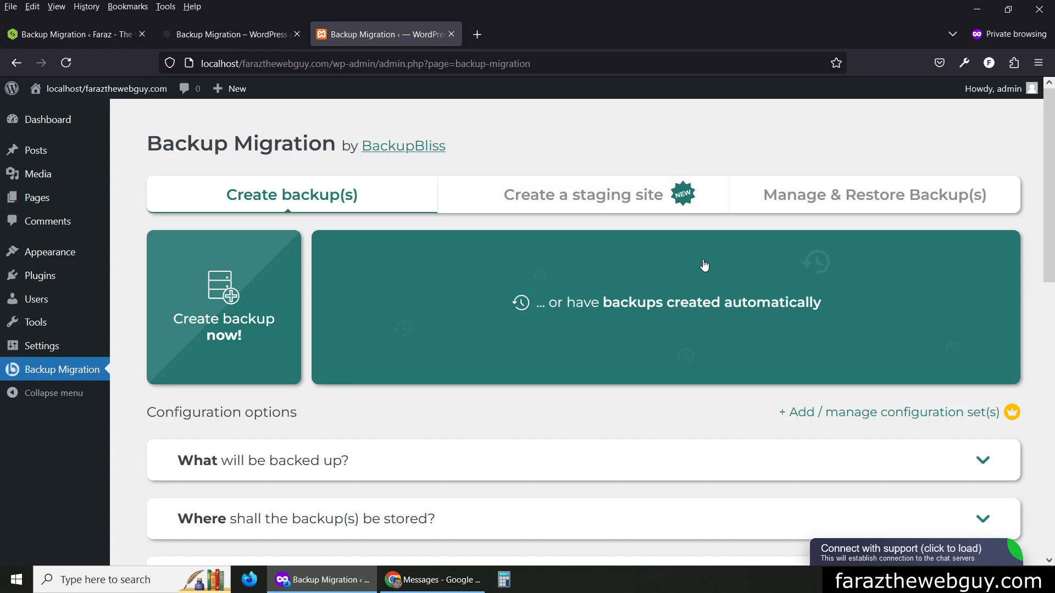
Open Super-quick migration under Manage & Restore Backup(s) on the localhost site and paste the backup URL with its secret key.
click(873, 204)
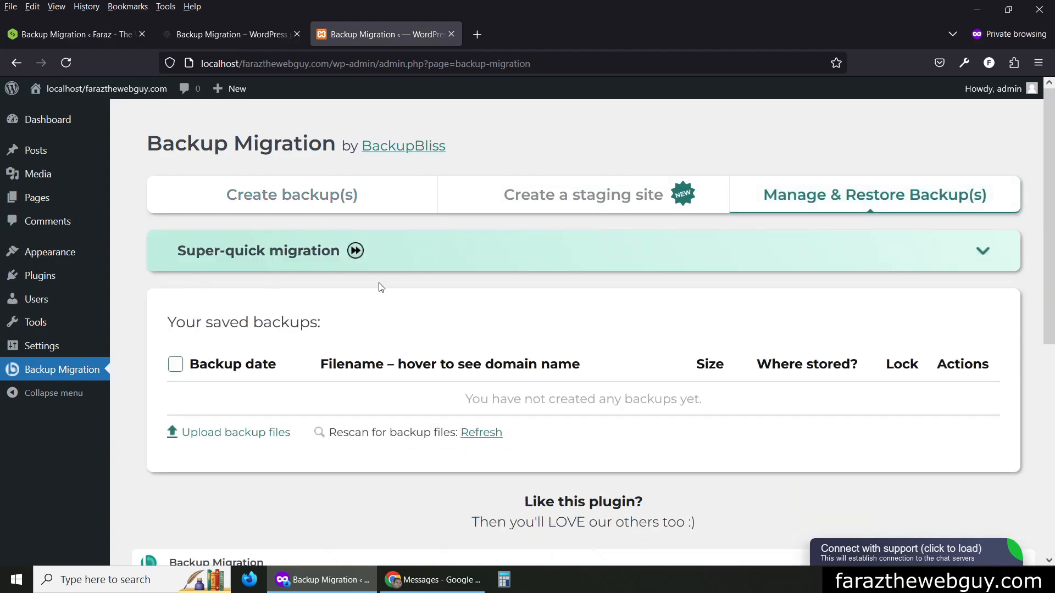
click(681, 270)
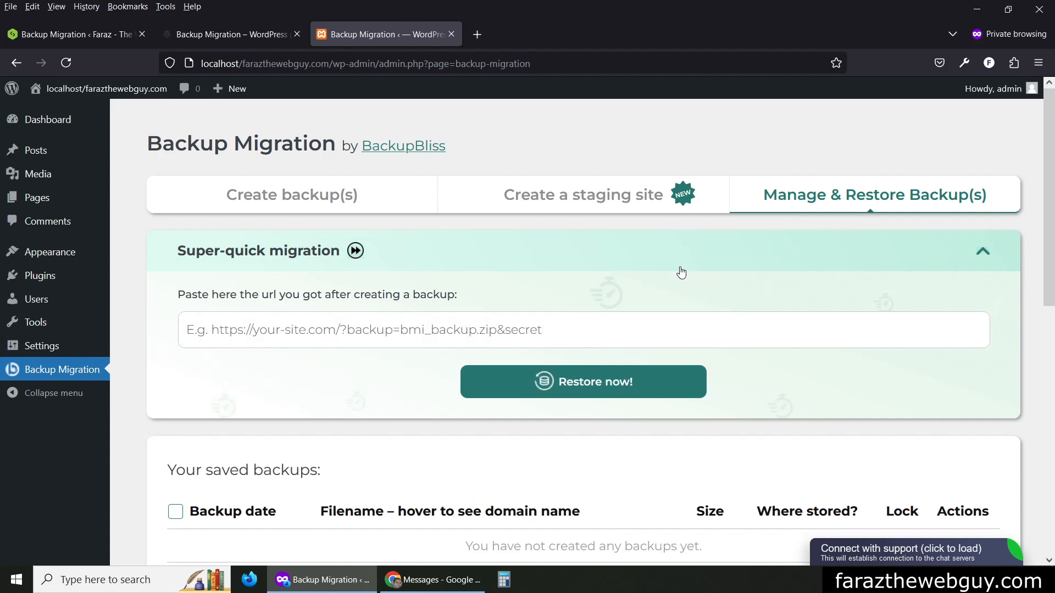
click(348, 325)
right_click(347, 325)
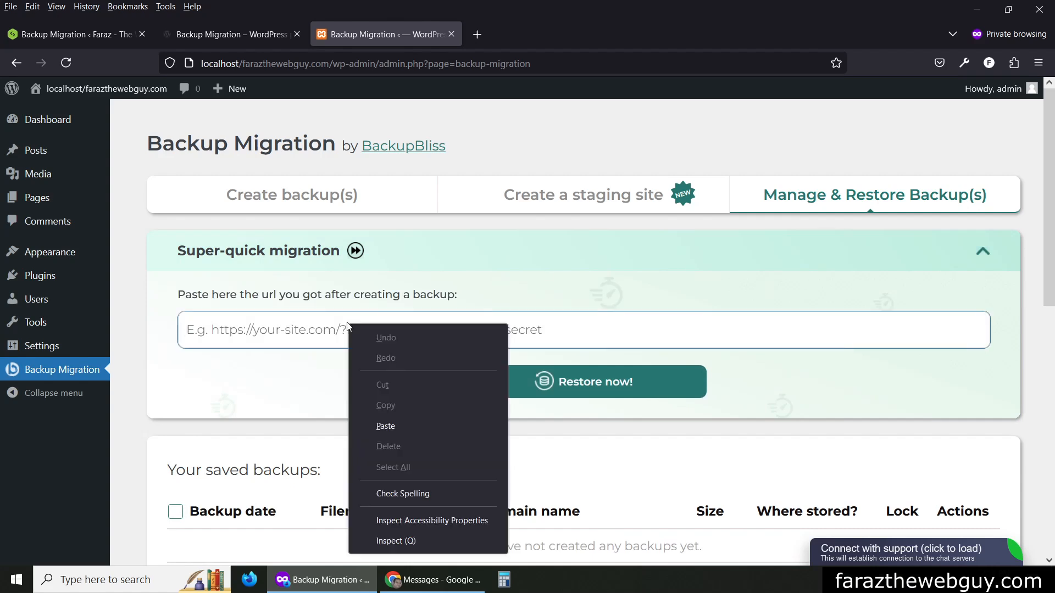
click(386, 426)
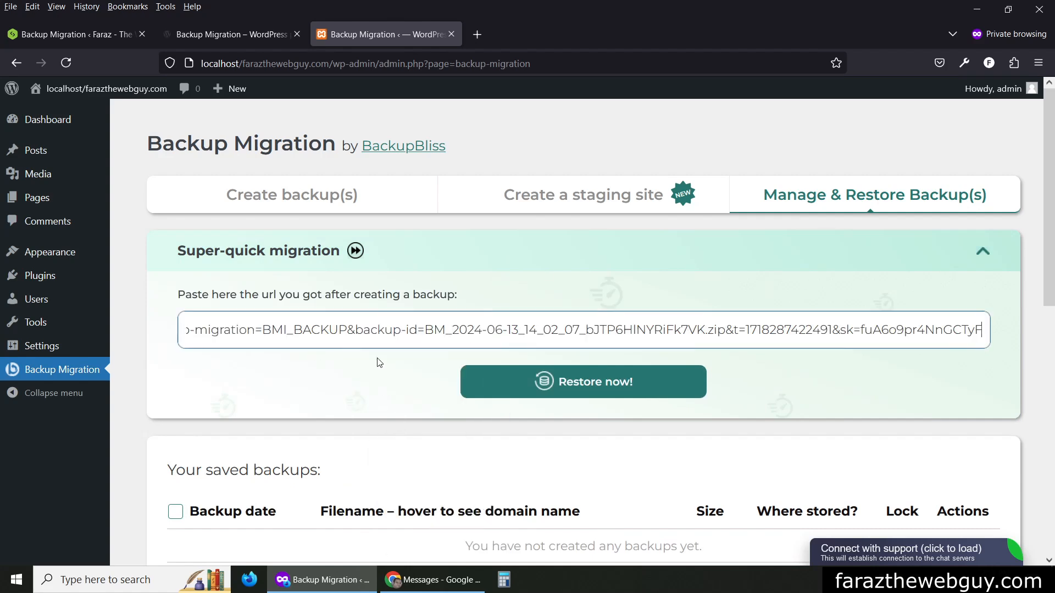
Request the restore of the pasted backup and open the browser's inspector on the overwrite confirmation.
click(595, 387)
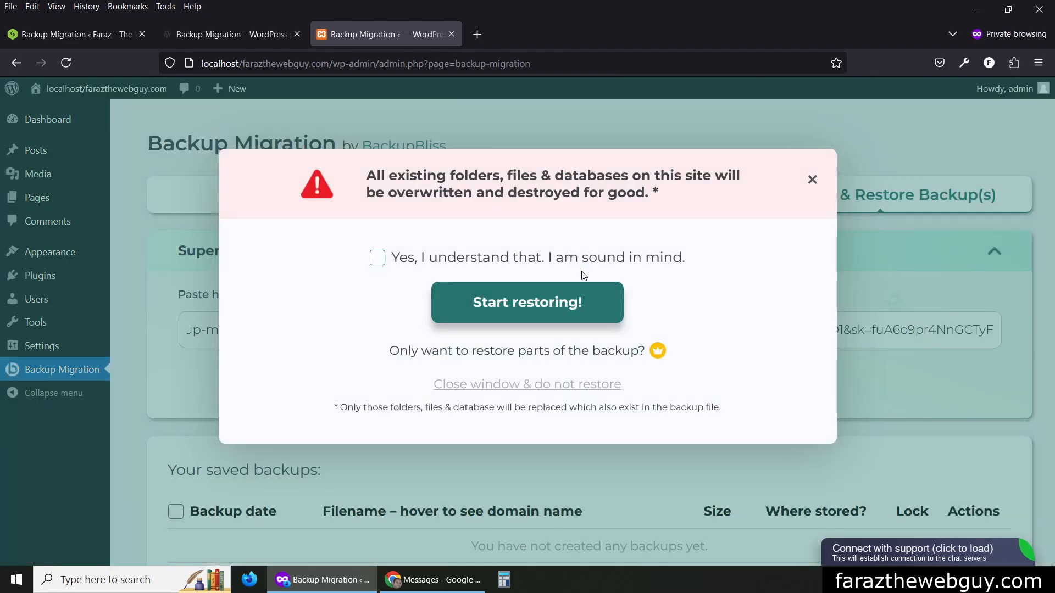
right_click(701, 312)
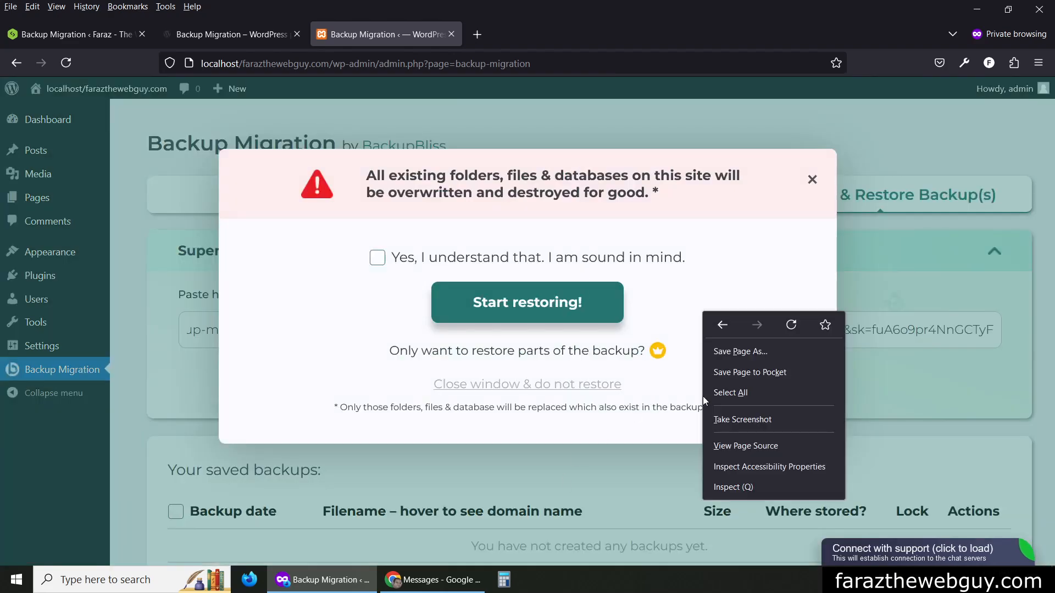
click(742, 487)
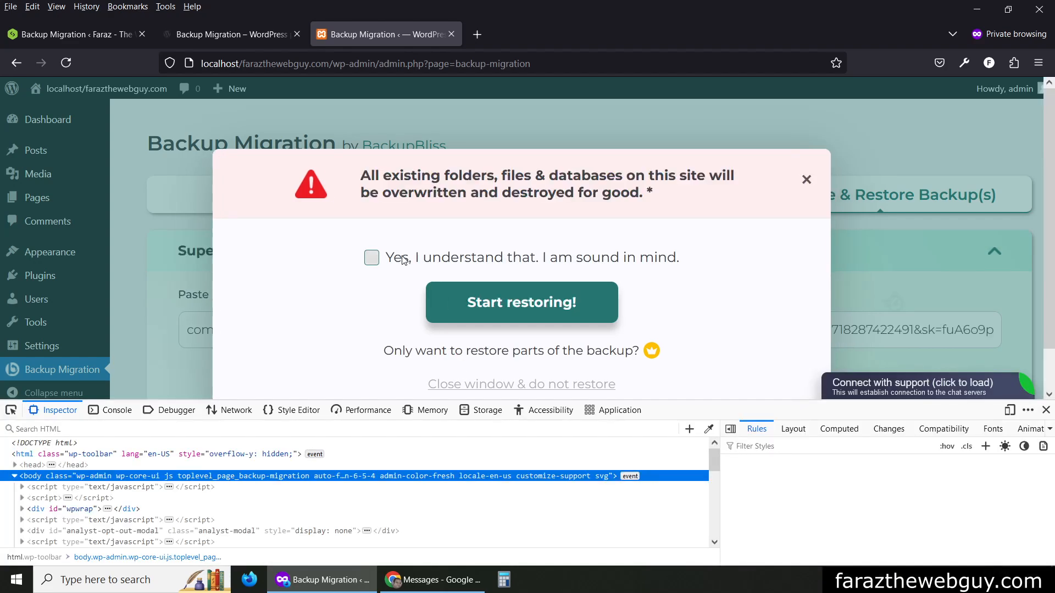
Clear the request list in the browser's network monitor, then accept the overwrite confirmation and start restoring the backup.
scroll(335, 283, down, 2)
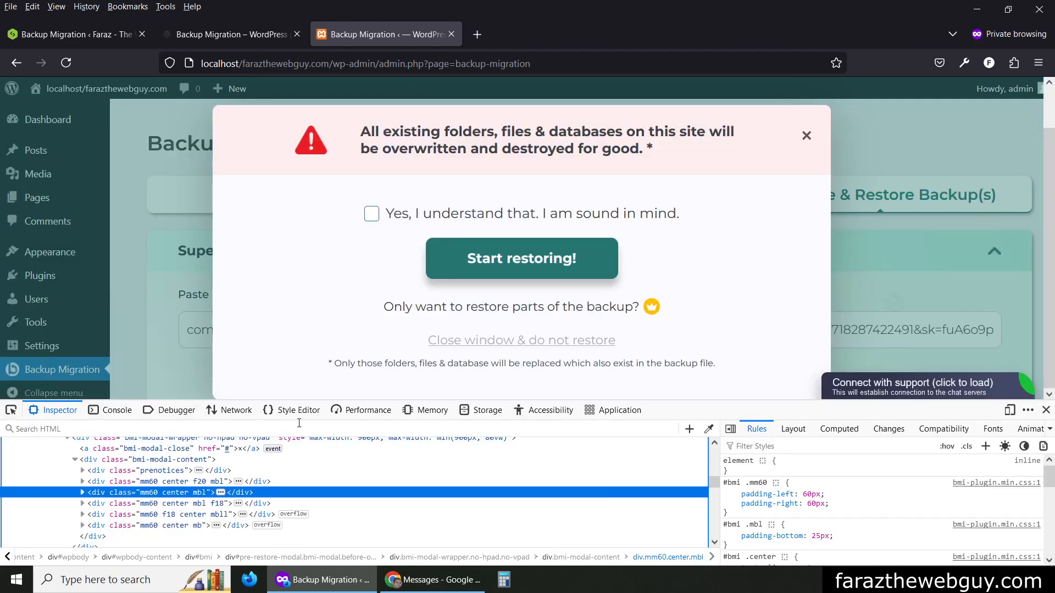
click(237, 416)
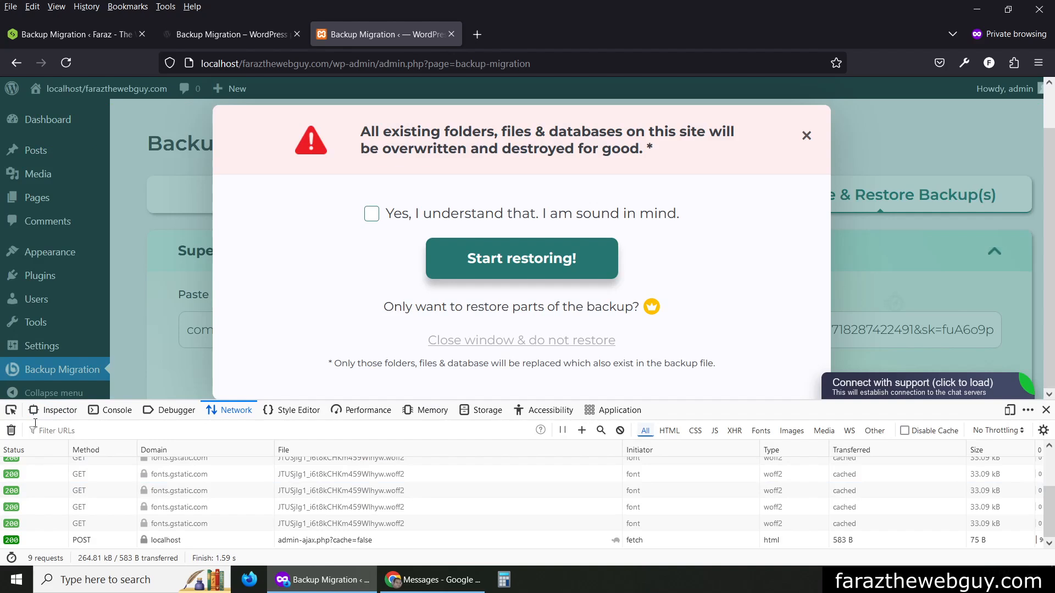
click(11, 430)
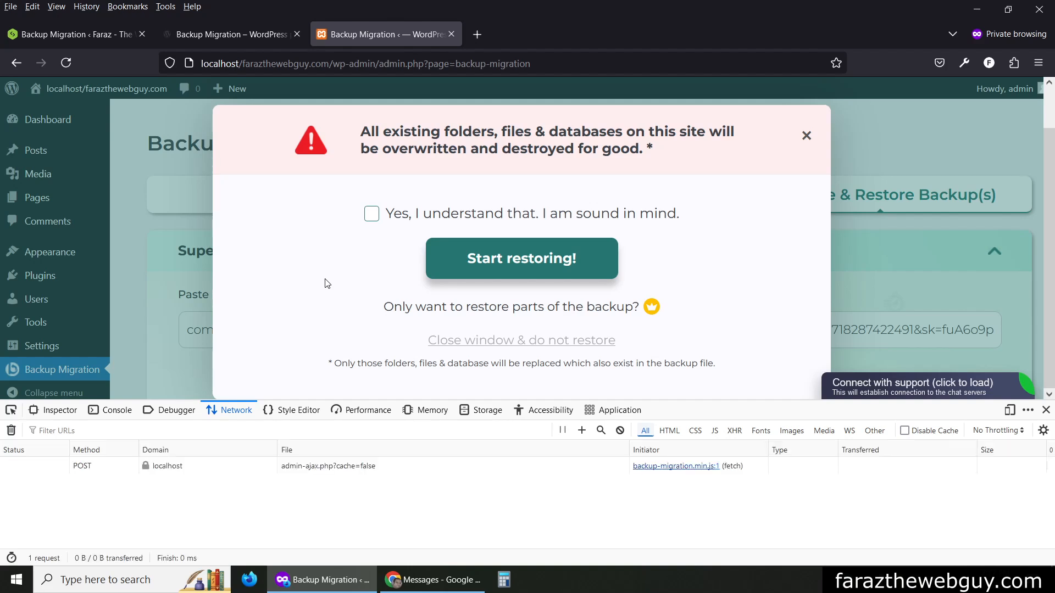
click(368, 215)
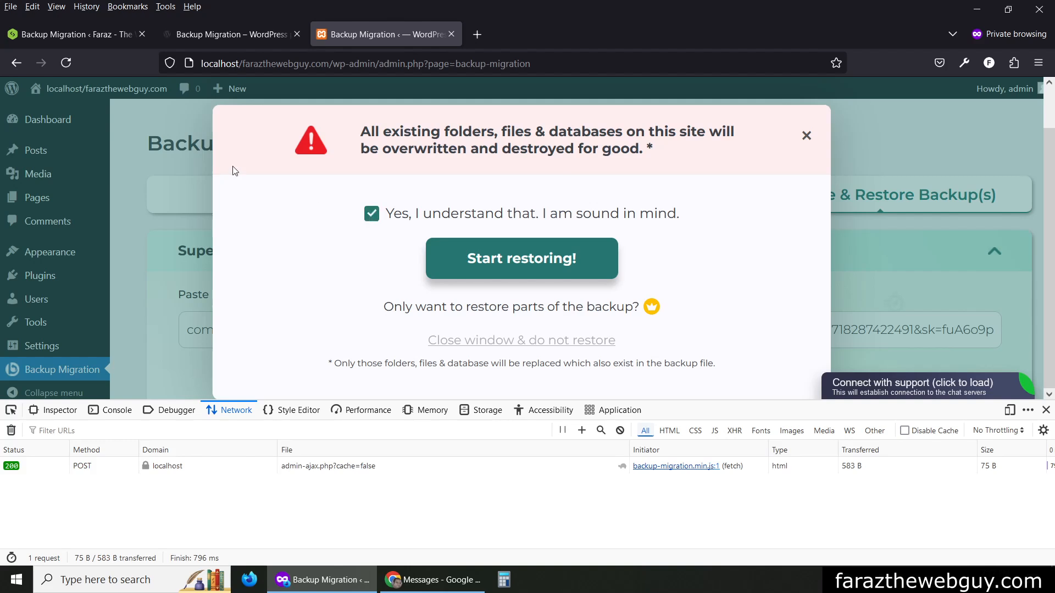
click(520, 265)
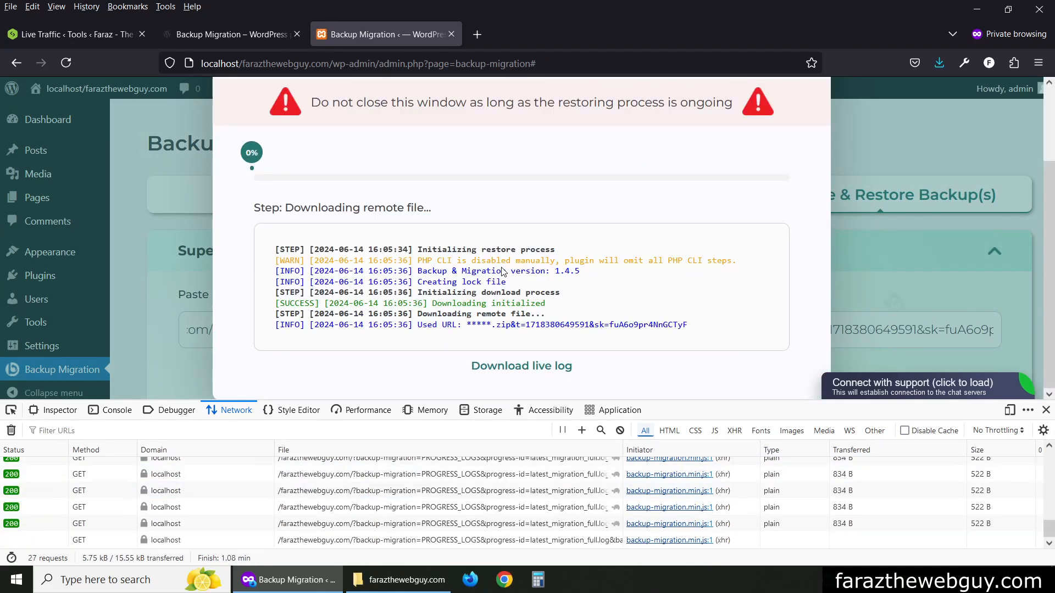
Inspect the restore's progress-log and admin-ajax.php requests in the network monitor while the remote file downloads.
click(424, 490)
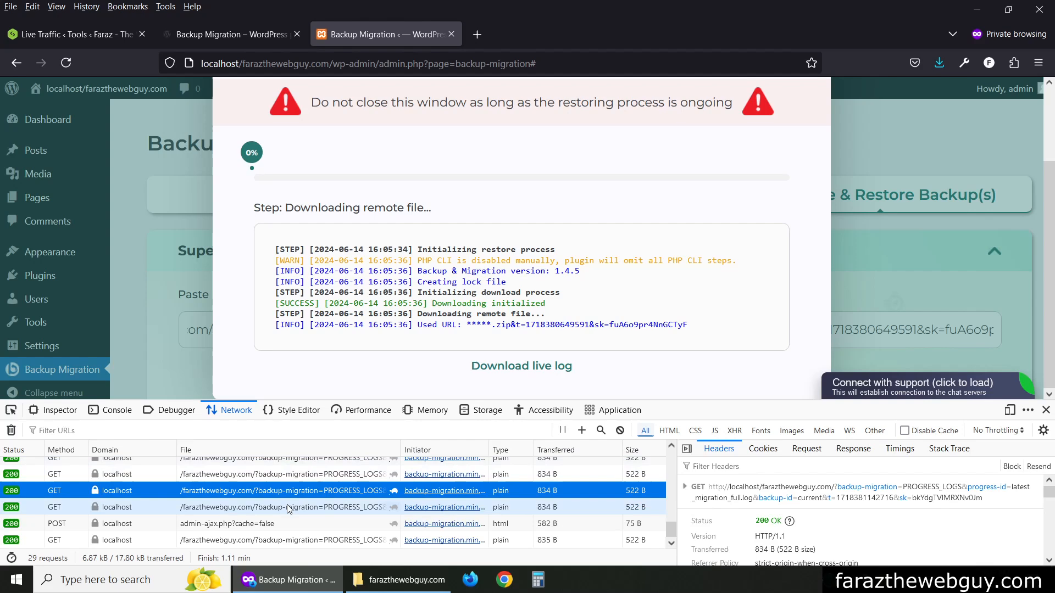
click(266, 524)
click(261, 544)
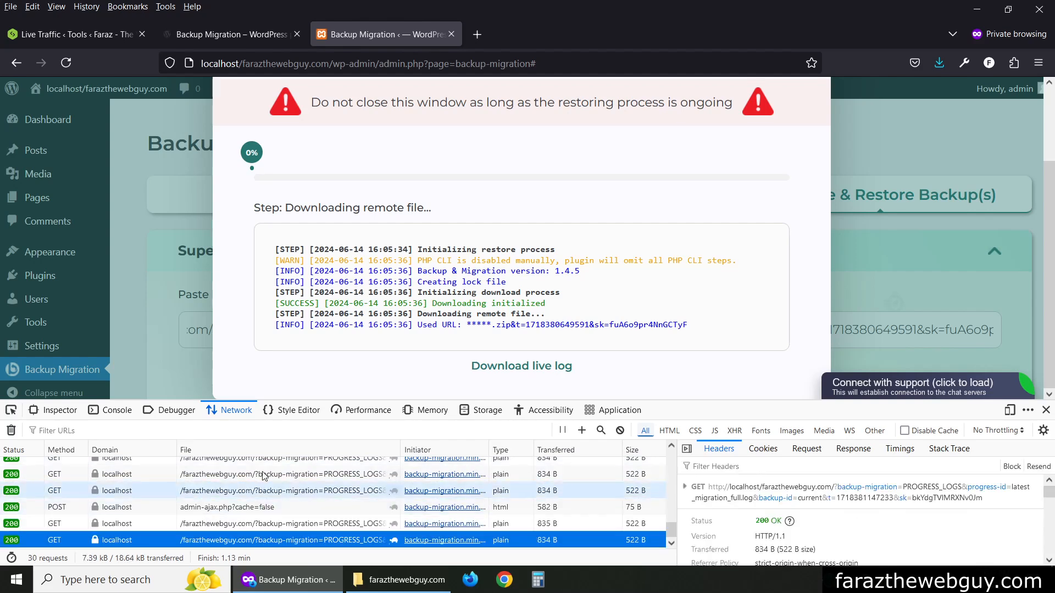
click(247, 508)
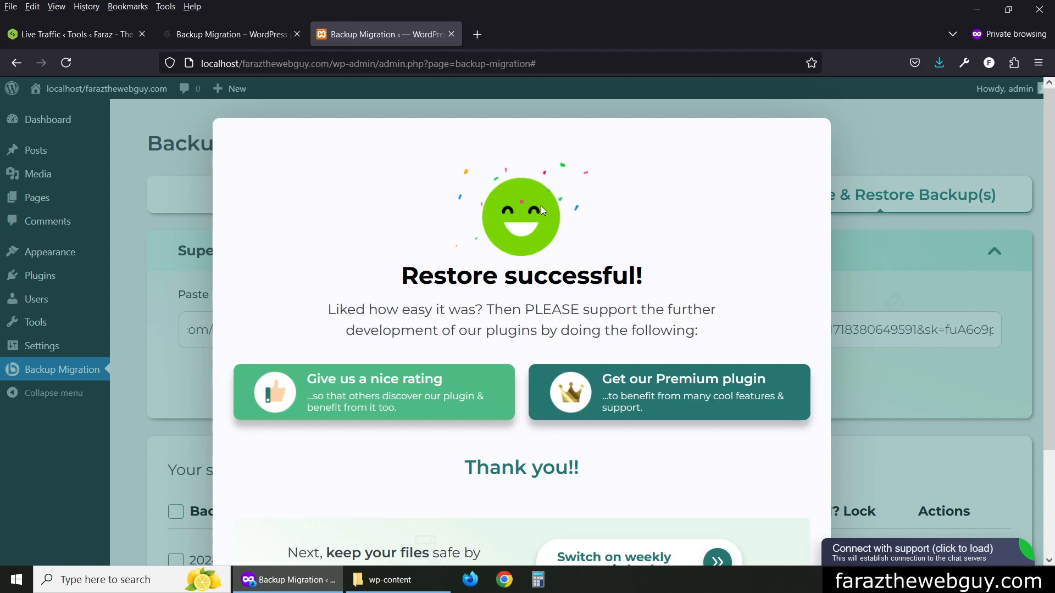
Decline automatic backups in the restore success window and confirm leaving the page.
scroll(540, 206, down, 2)
scroll(541, 205, up, 1)
scroll(541, 205, down, 1)
scroll(541, 206, up, 1)
scroll(541, 209, down, 1)
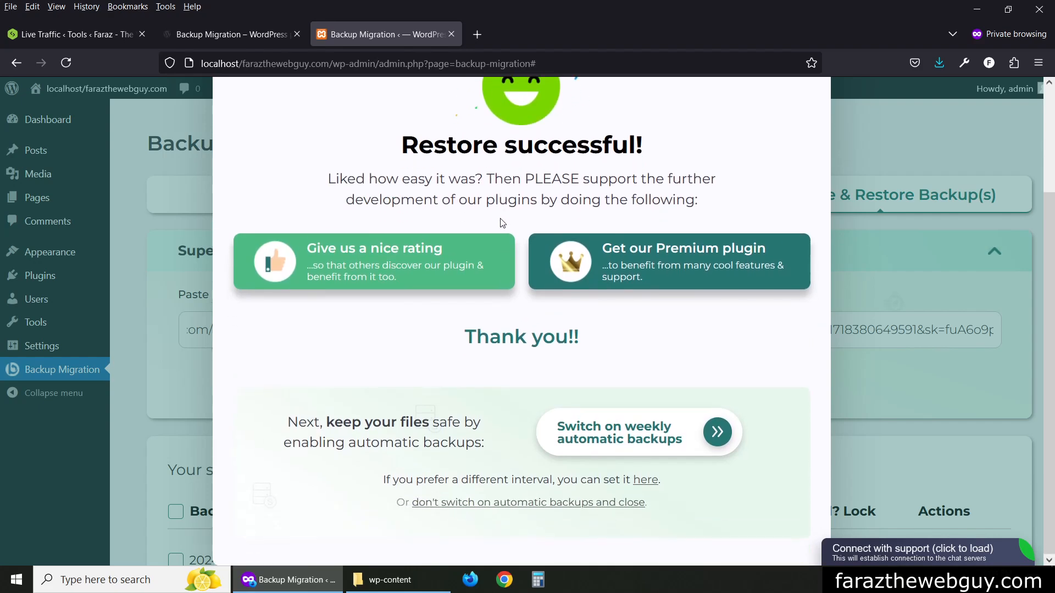
click(476, 506)
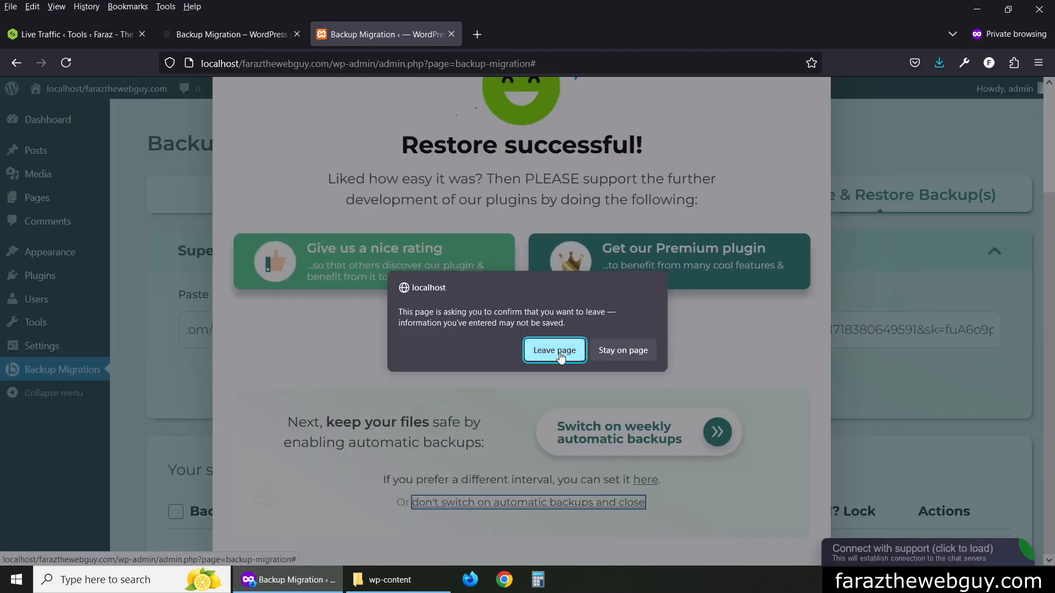
click(556, 348)
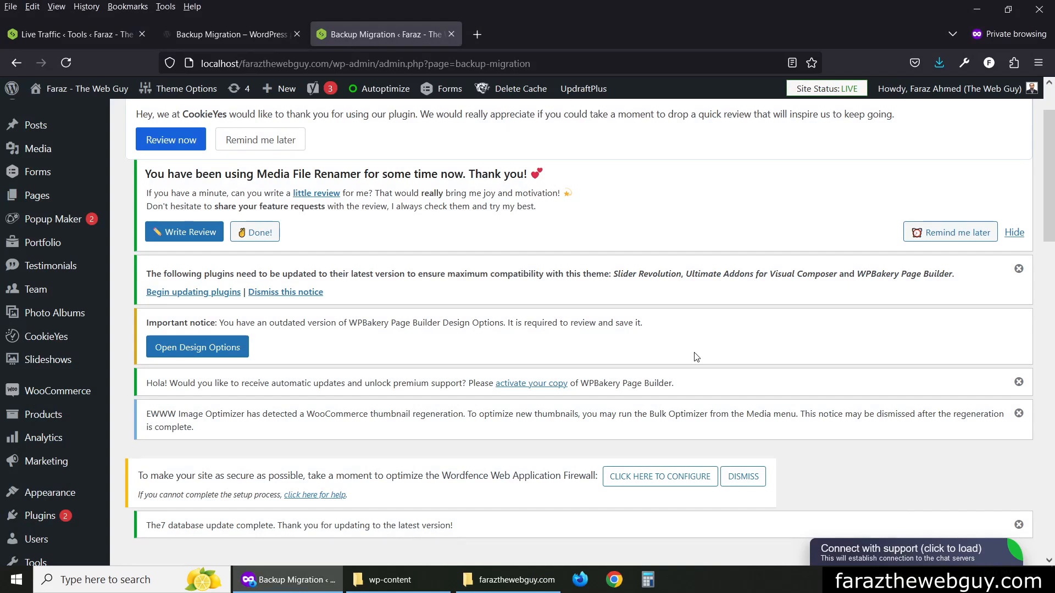
Examine the restored localhost dashboard, including its admin menu entries, plugin notices and Backup Migration section.
scroll(363, 288, down, 2)
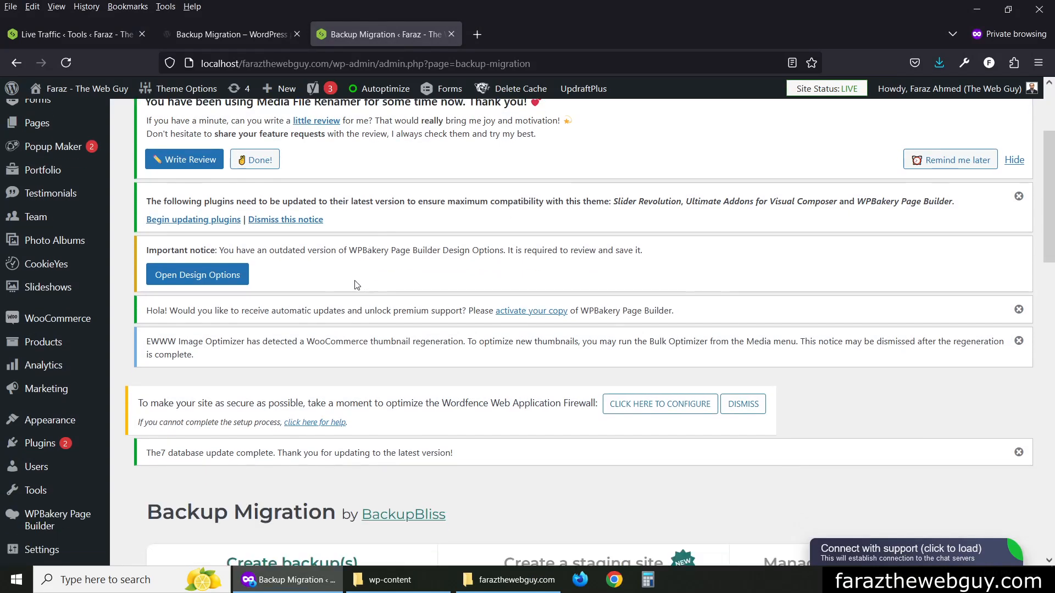
scroll(83, 291, down, 5)
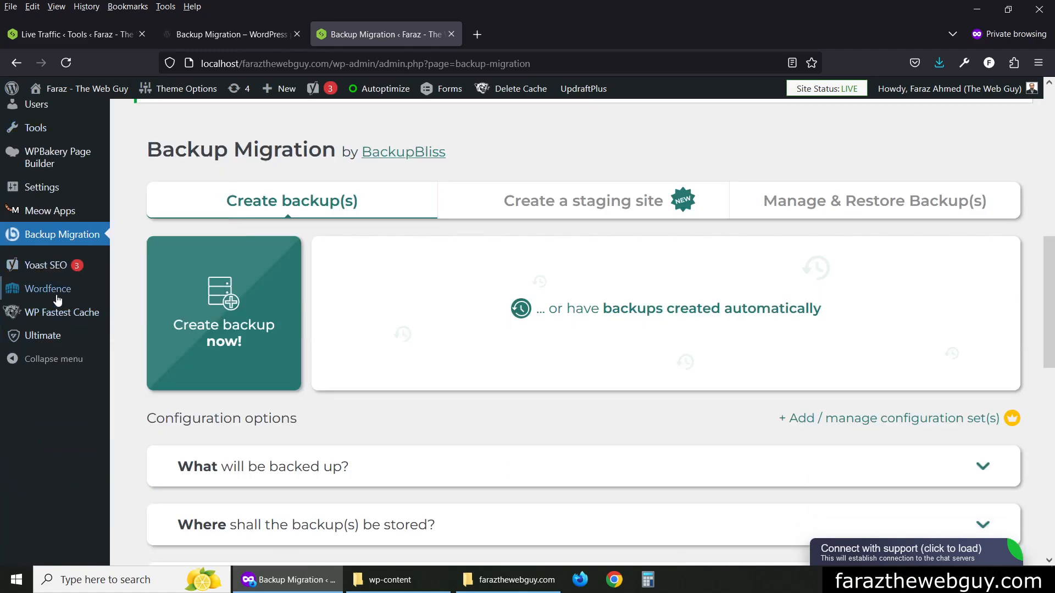
scroll(53, 332, up, 1)
scroll(53, 332, up, 5)
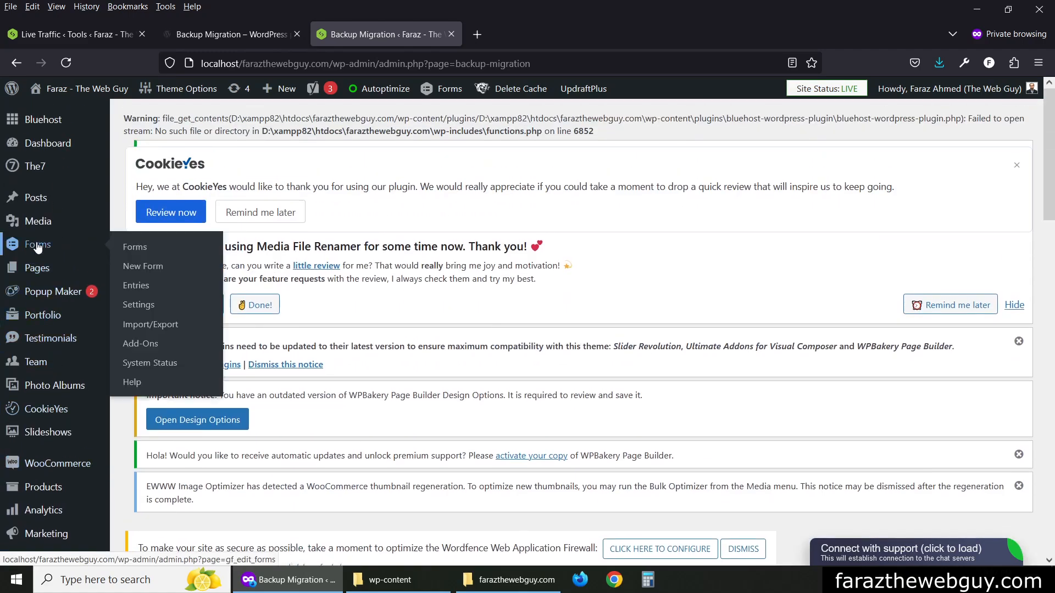
scroll(13, 238, down, 2)
scroll(14, 237, down, 5)
scroll(14, 274, up, 8)
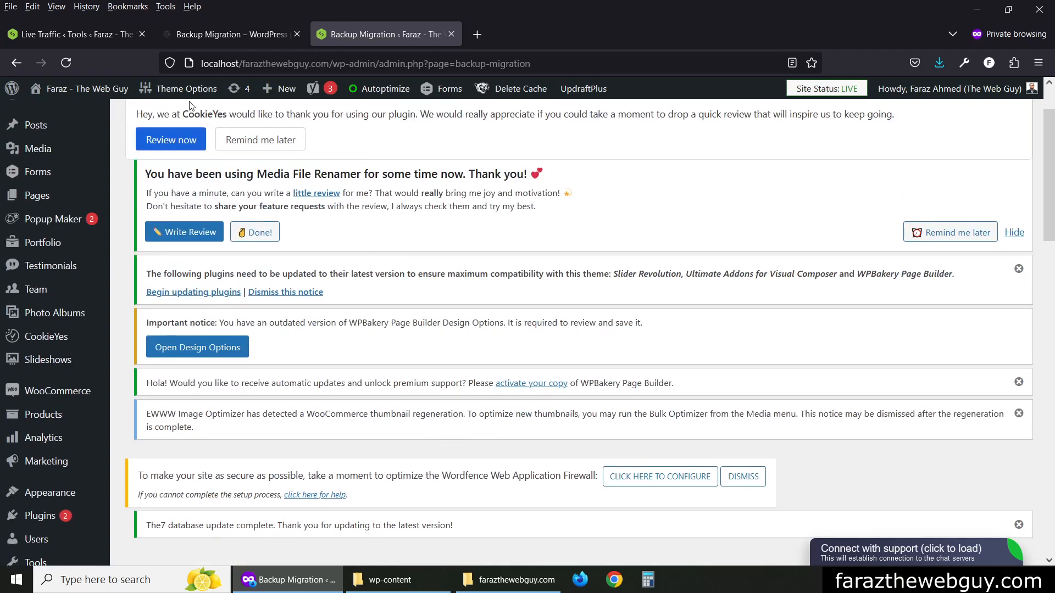
Open the restored localhost site's front end in a new tab, dismiss the promotional popup and examine the warning above the header.
mouse_move(76, 89)
right_click(62, 114)
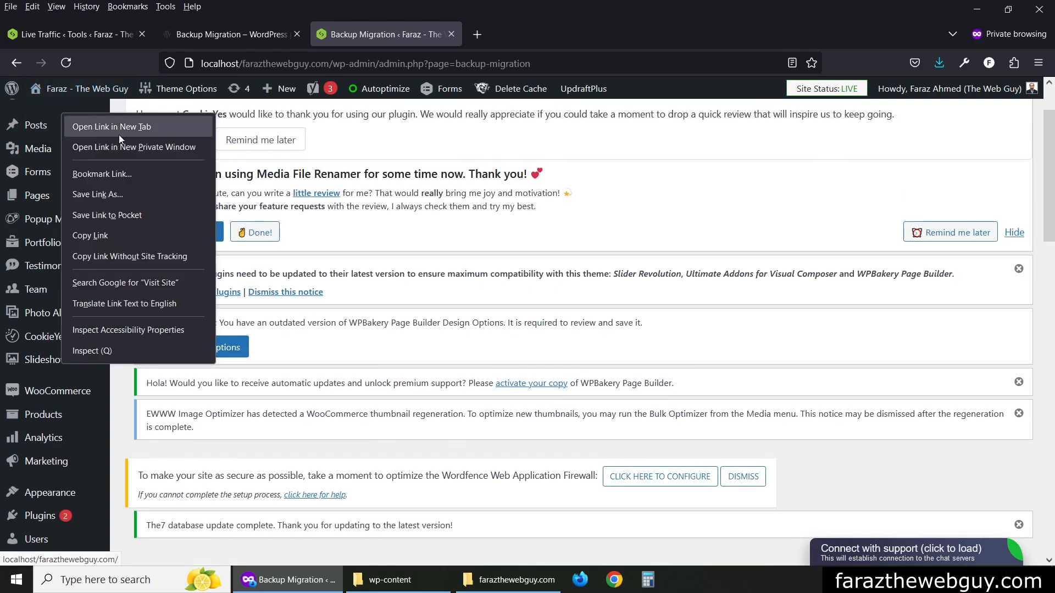
click(118, 127)
click(531, 27)
mouse_move(737, 191)
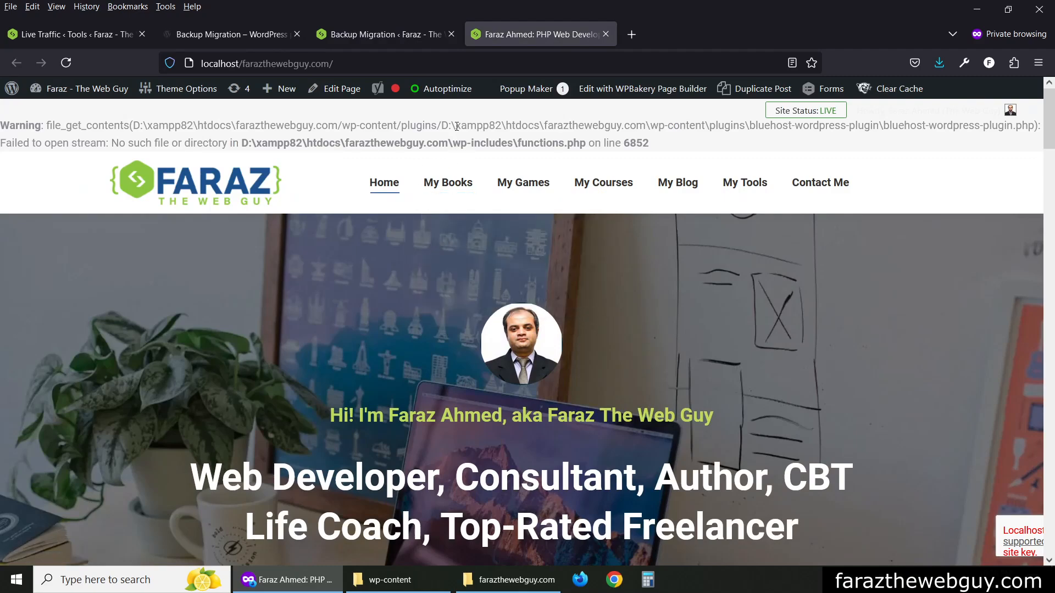
drag(458, 124, 651, 124)
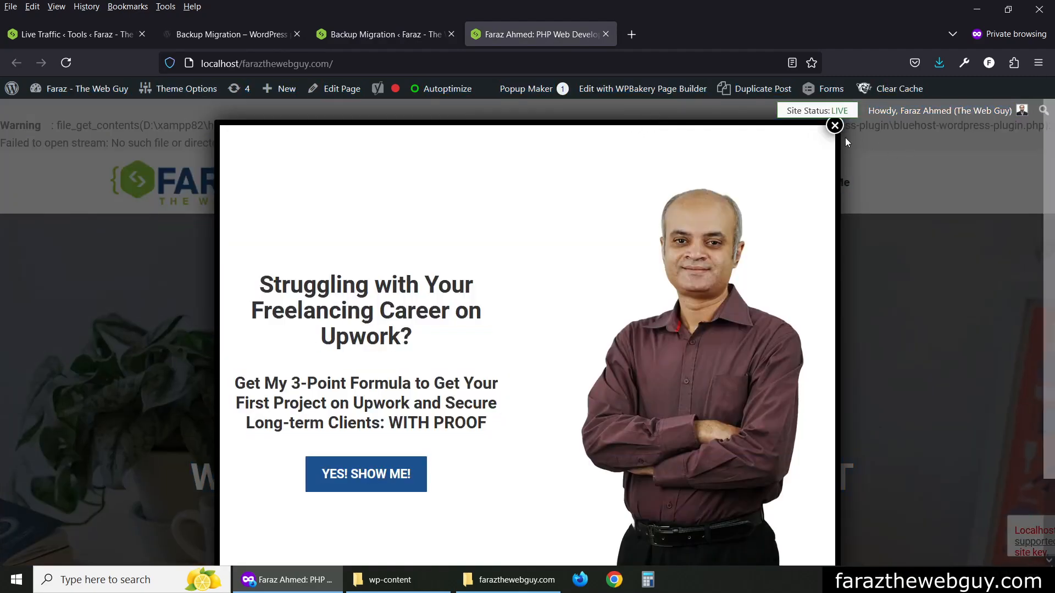
click(834, 126)
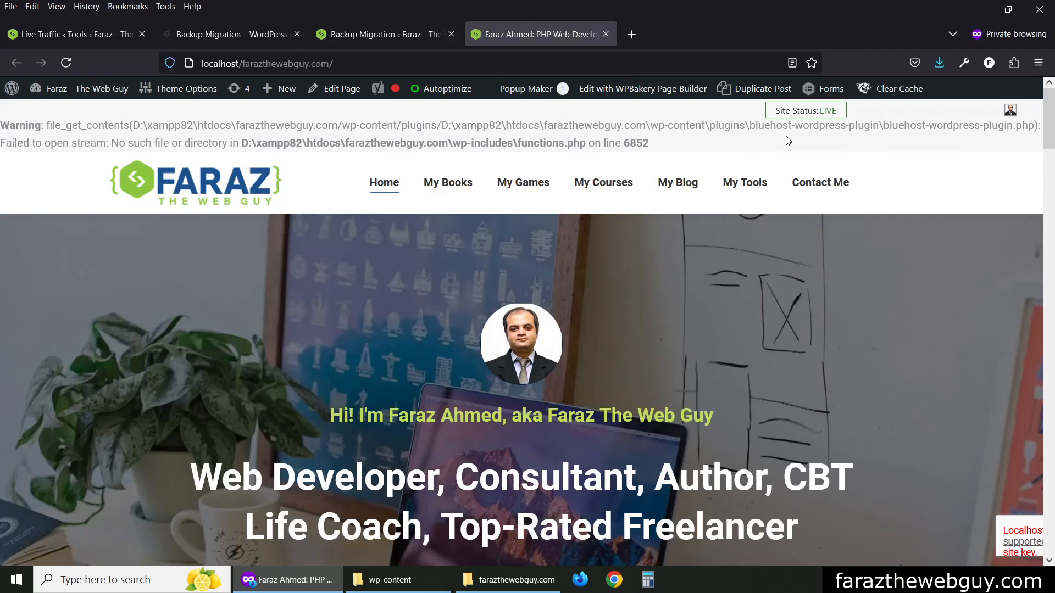
drag(1046, 129, 1024, 122)
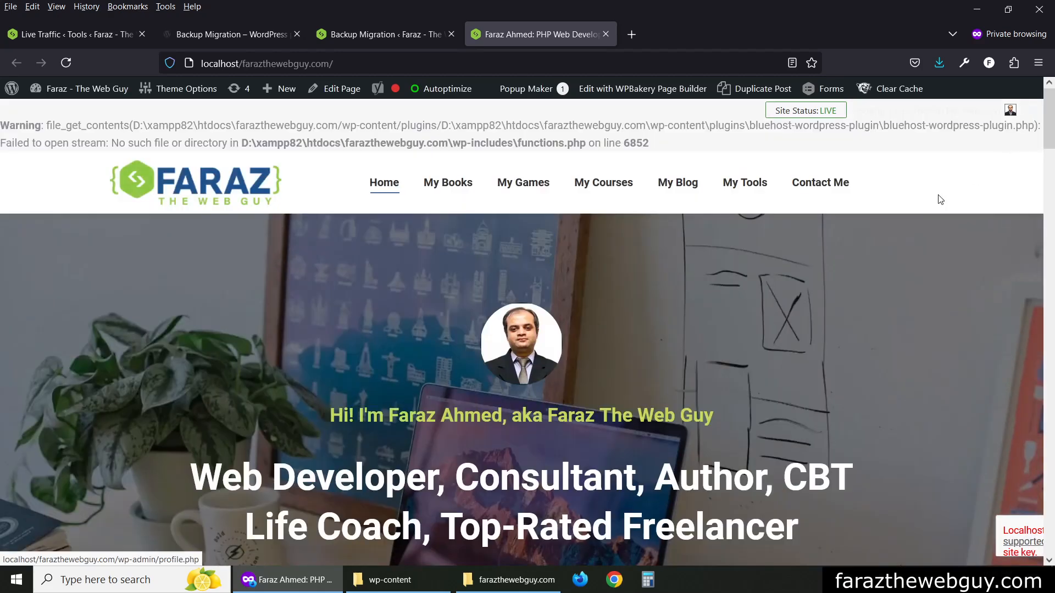
View the "Top Secrets of Becoming a Successful Freelance Web Developer" page under My Books on the restored site.
mouse_move(439, 182)
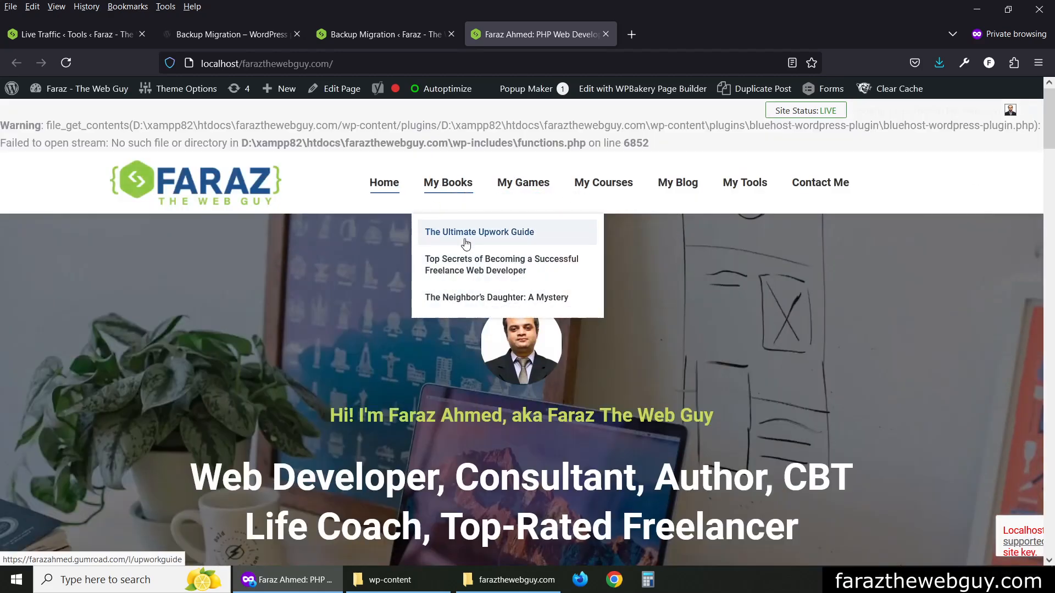
click(465, 263)
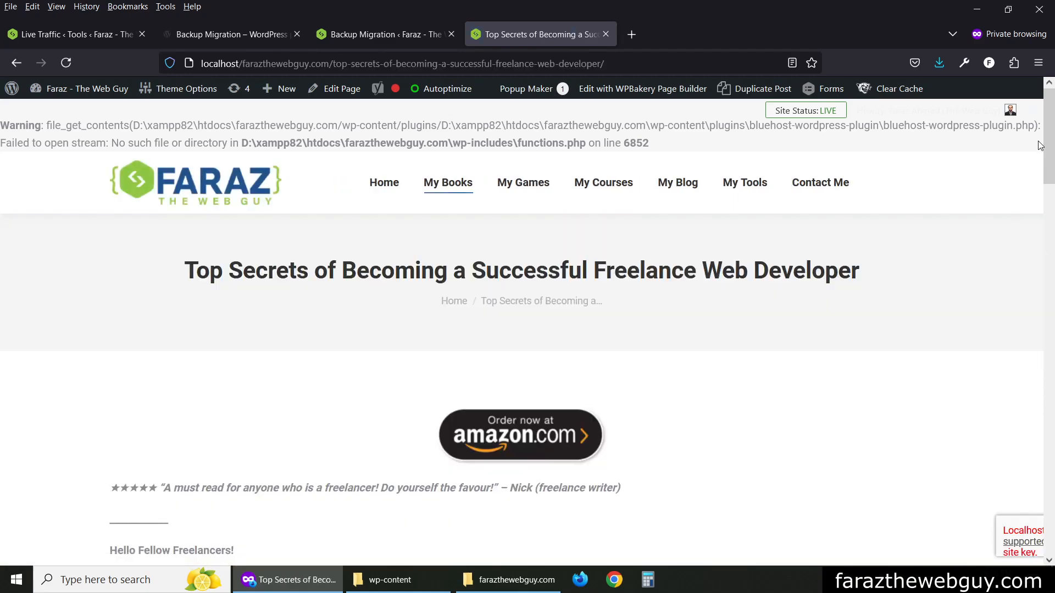
drag(1040, 146, 995, 148)
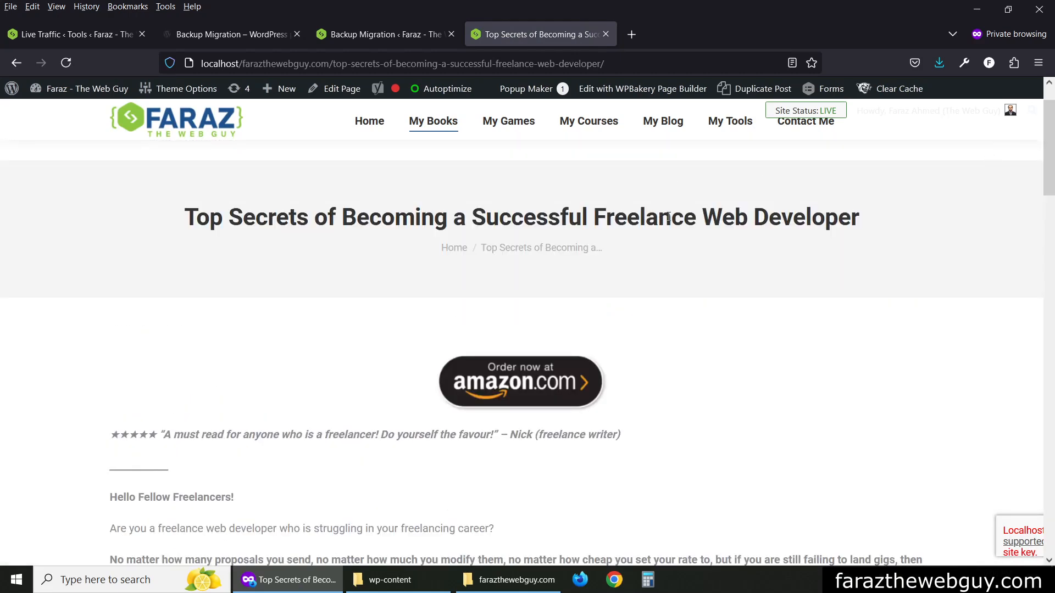
View the AI Proposal Writer page under My Tools, dismissing its feedback popup.
mouse_move(730, 122)
click(725, 160)
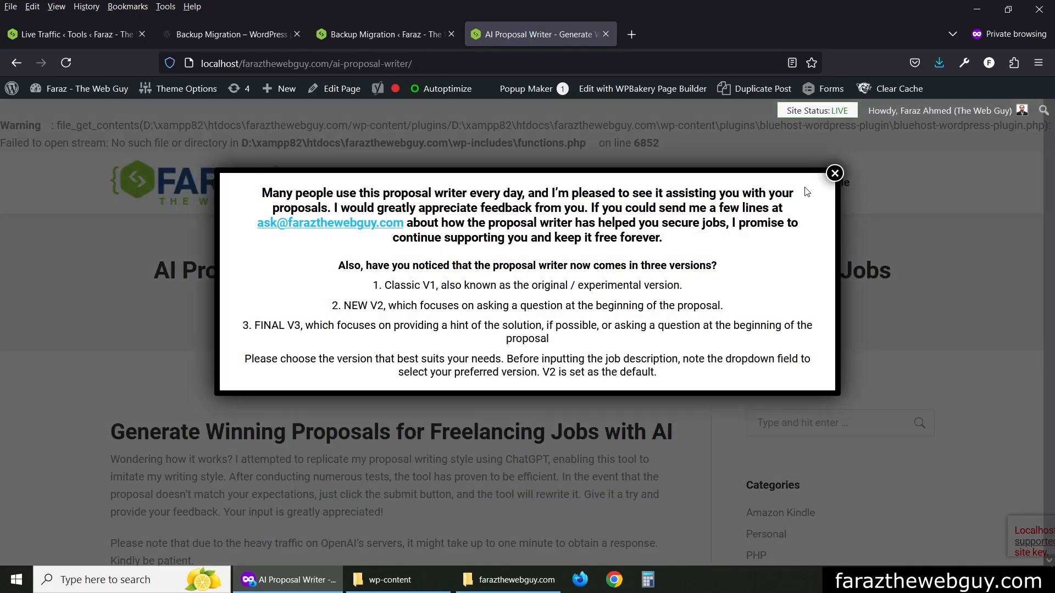
click(834, 173)
scroll(707, 225, down, 4)
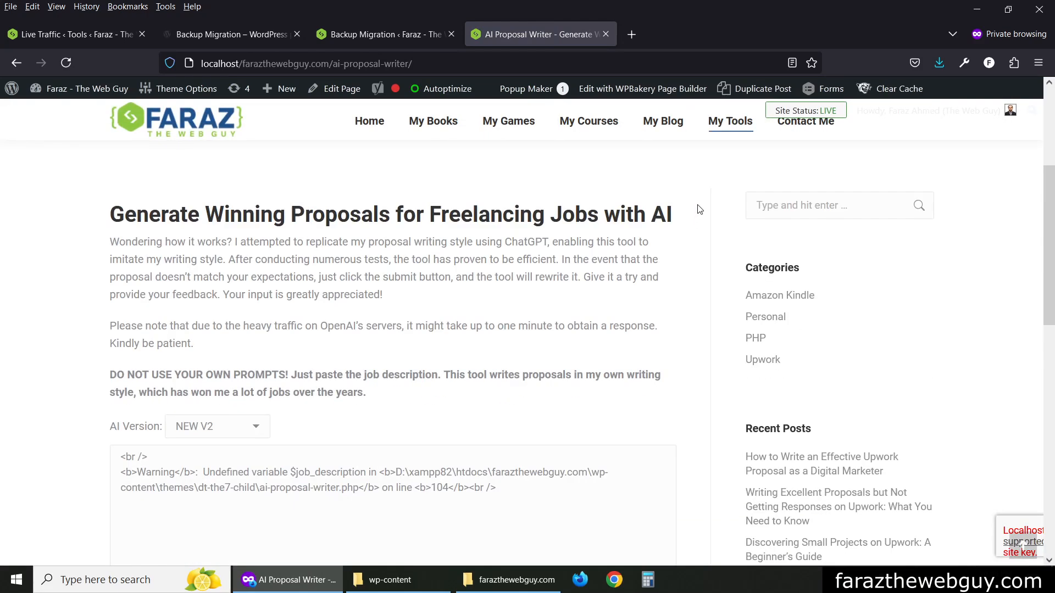
Review Backup Migration's saved backups, Super-quick migration, backup creation and configuration options on the restored localhost site.
click(269, 38)
click(390, 34)
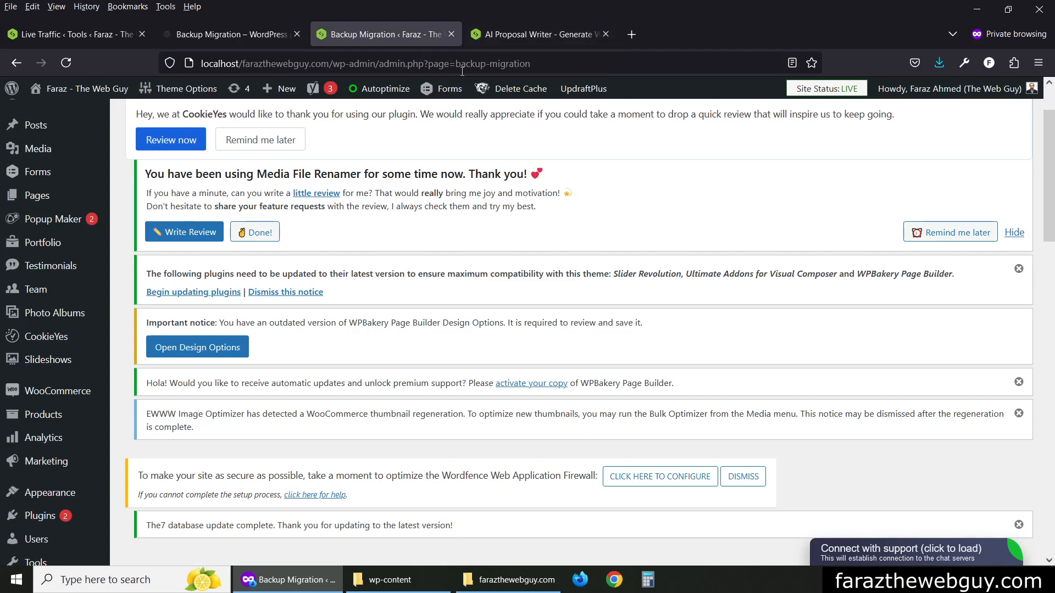
scroll(544, 207, down, 9)
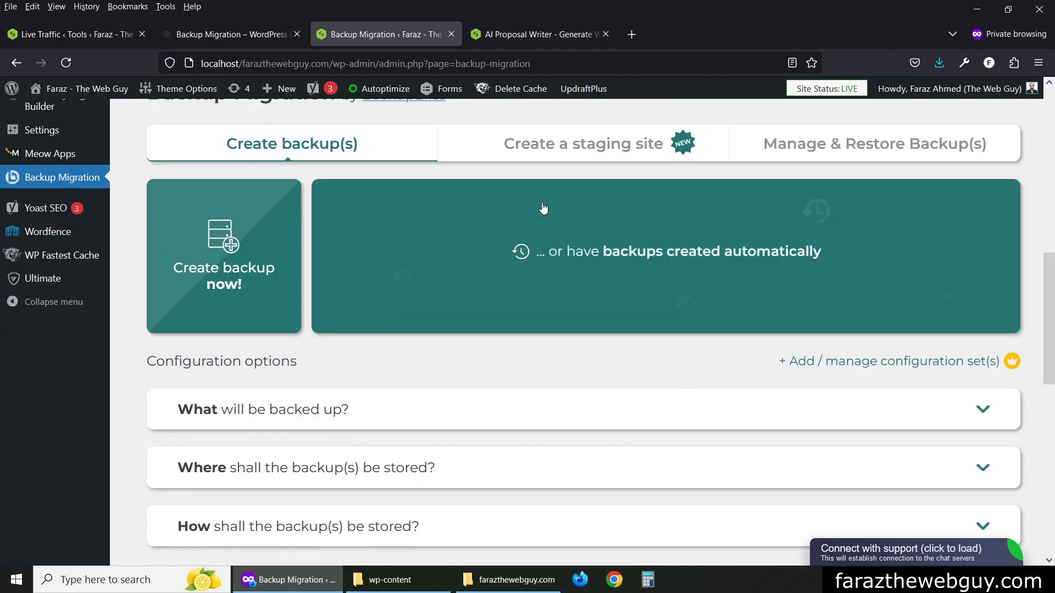
scroll(751, 281, up, 2)
click(751, 282)
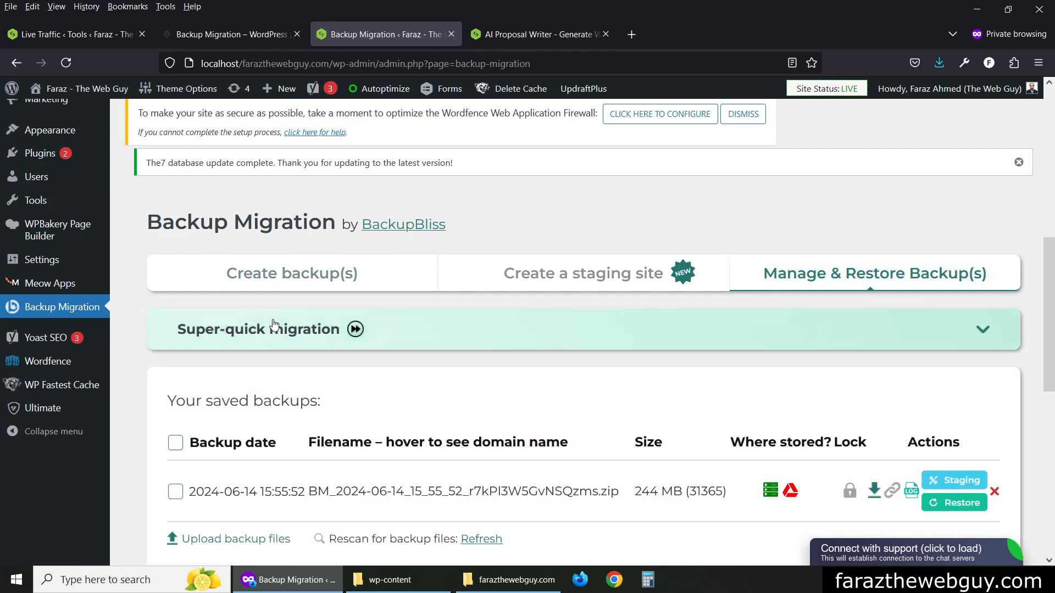
click(284, 329)
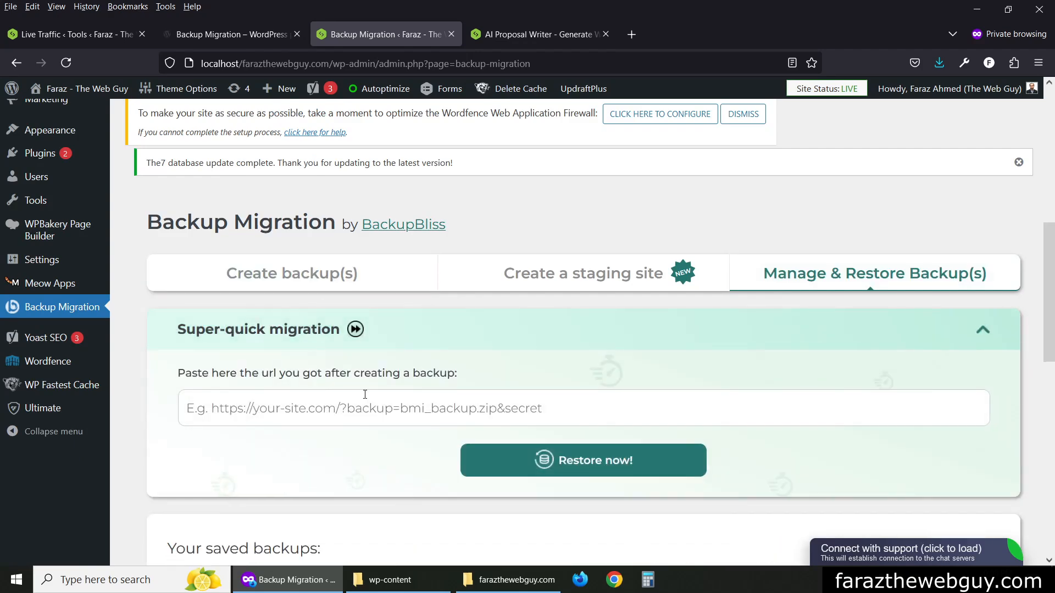
click(329, 273)
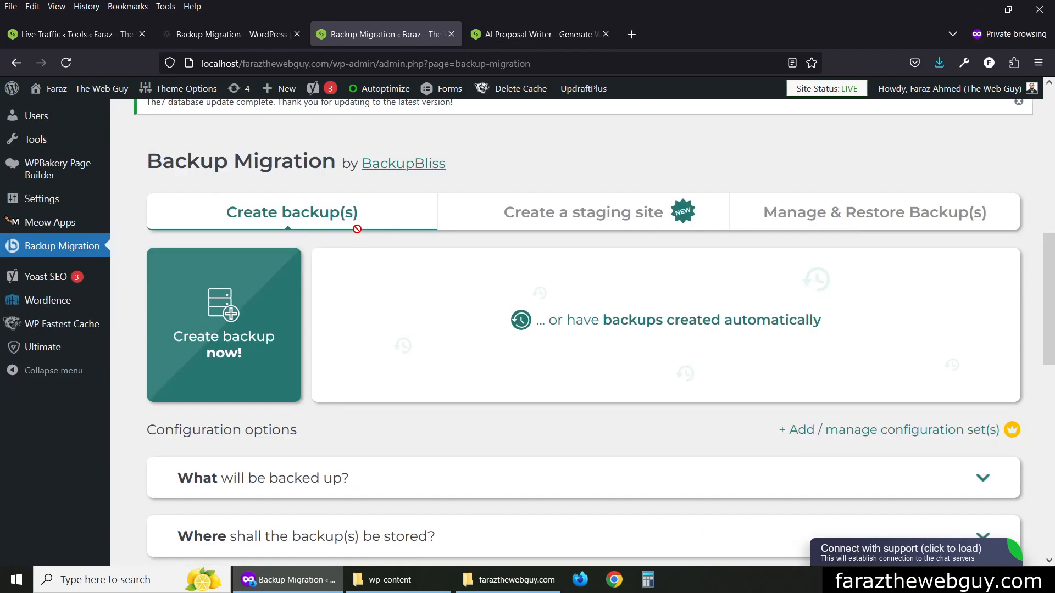
scroll(357, 229, down, 4)
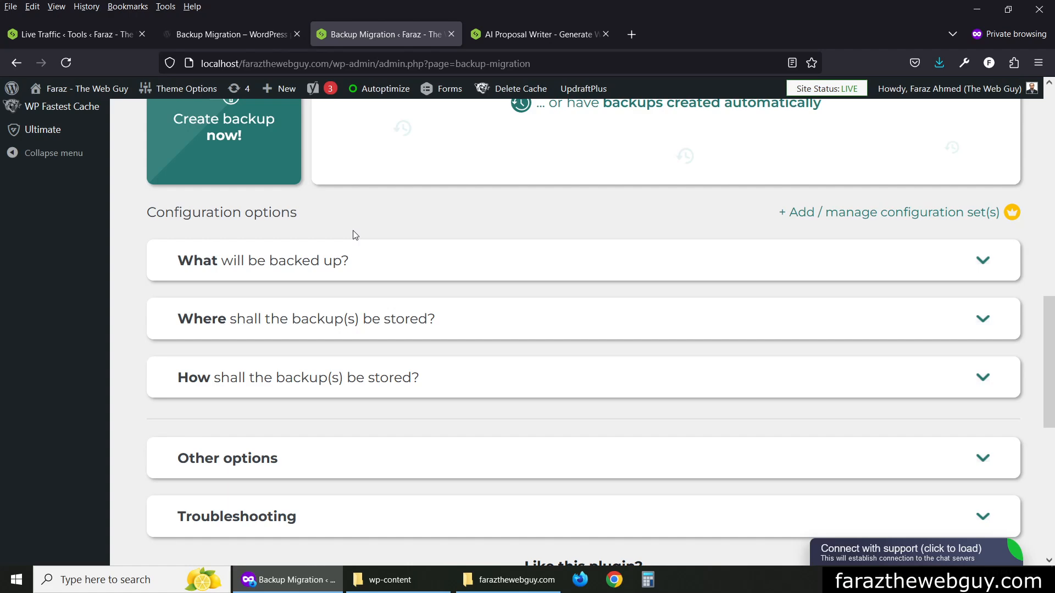
Review the Backup Migration page on WordPress.org, including its description, screenshots, FAQ and ratings.
click(190, 27)
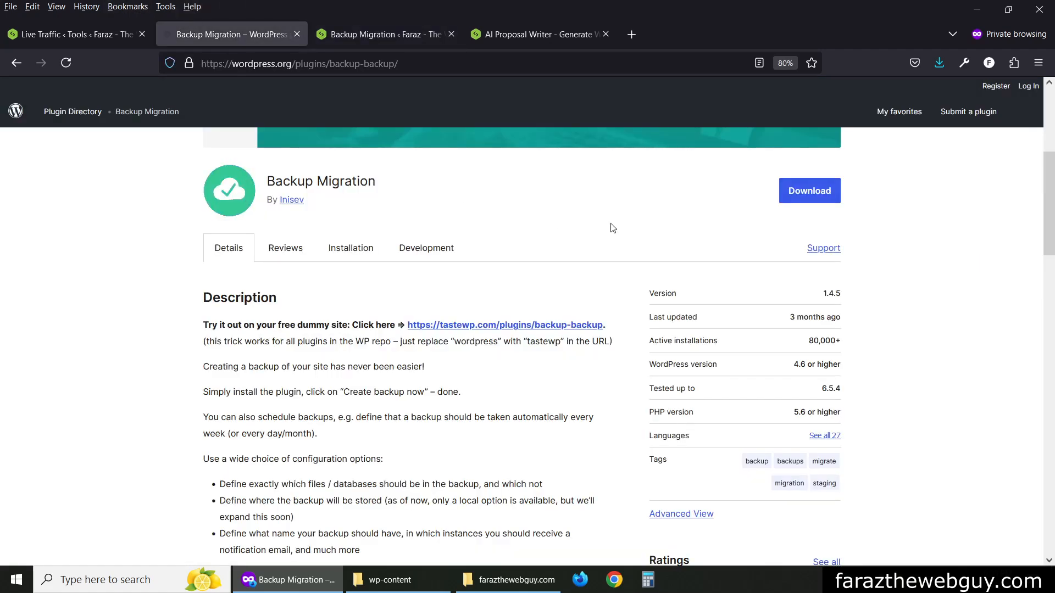
scroll(613, 228, down, 10)
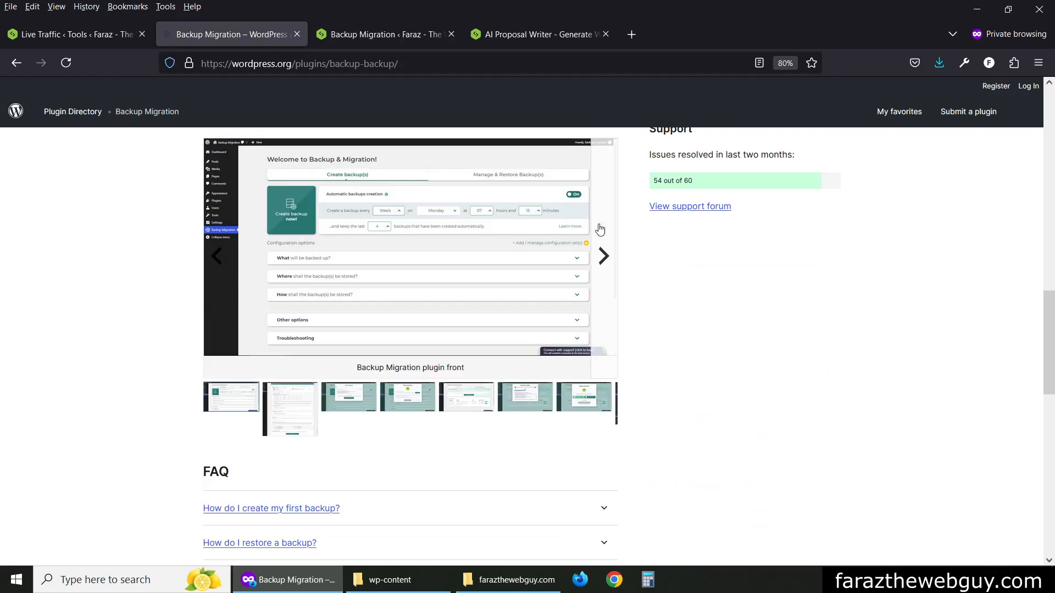
scroll(600, 229, down, 10)
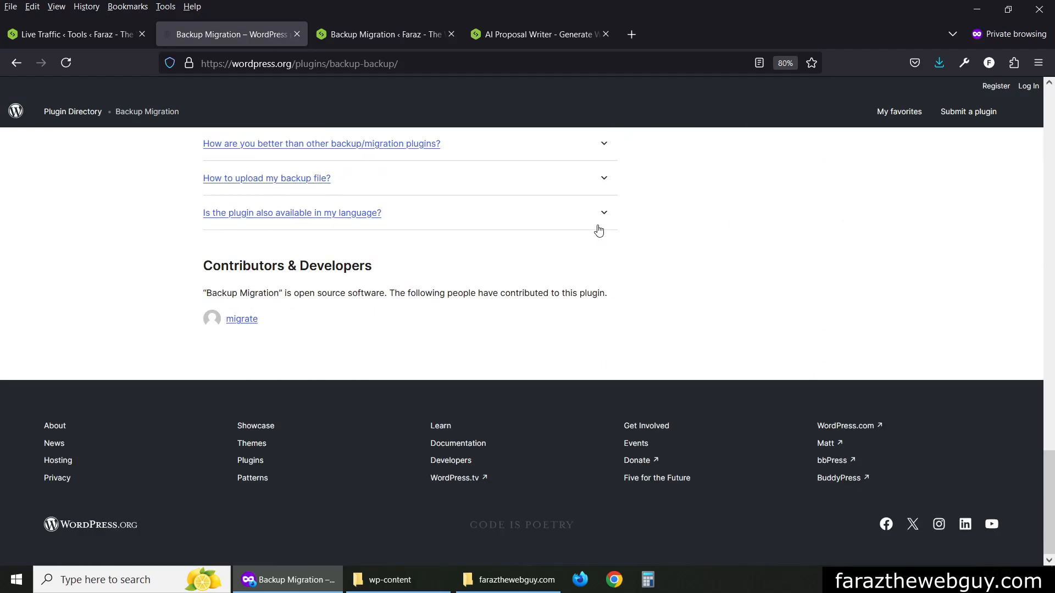
scroll(599, 230, up, 15)
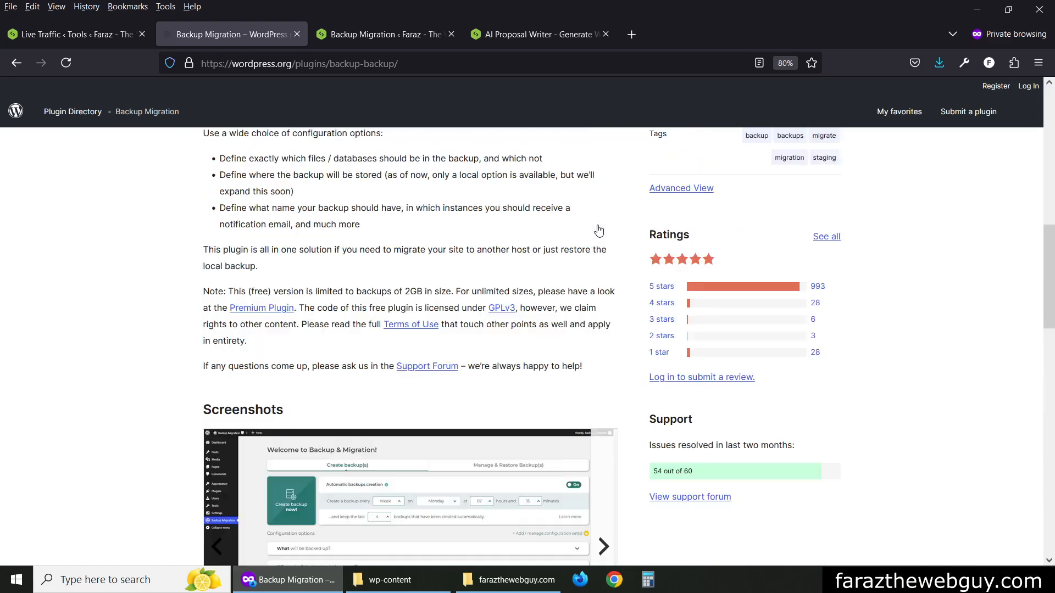
Examine the plugin's description, version details, free-version note and ratings once more on its WordPress.org page.
scroll(598, 230, up, 2)
scroll(599, 230, down, 2)
scroll(598, 230, up, 2)
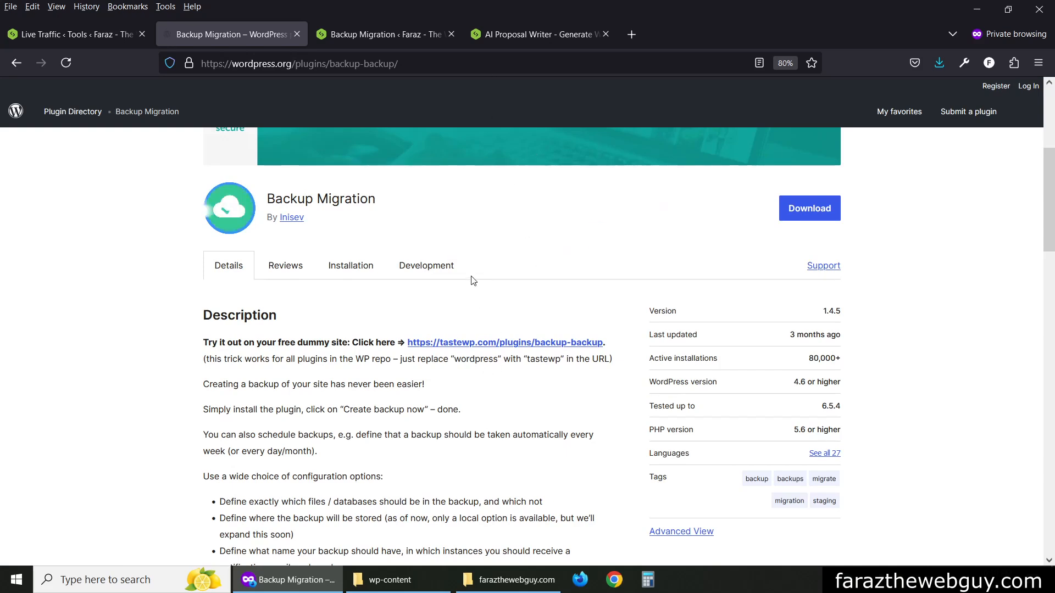
scroll(467, 280, down, 2)
scroll(468, 280, down, 1)
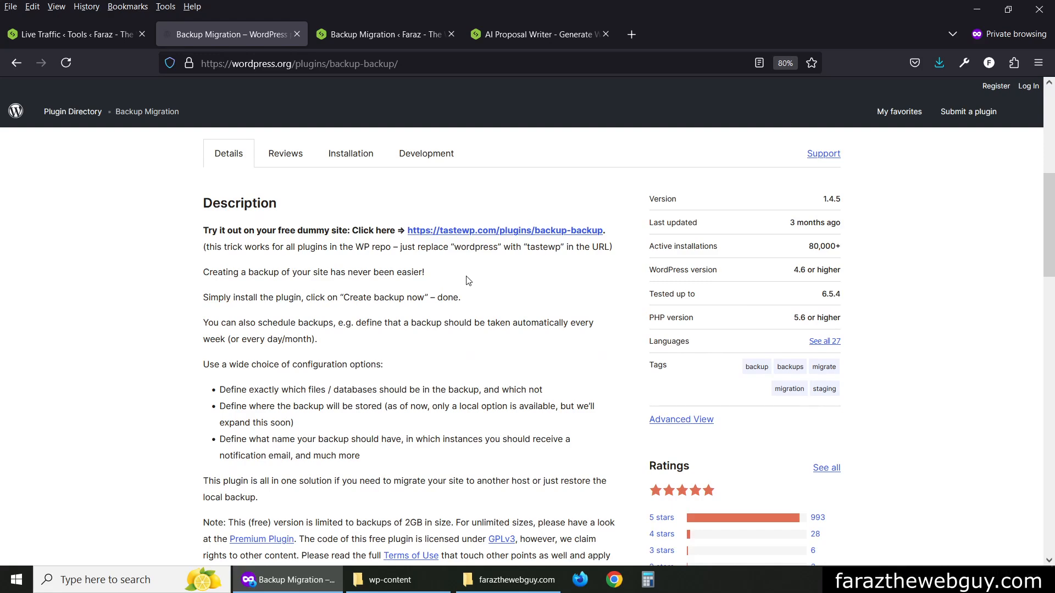
scroll(467, 280, up, 8)
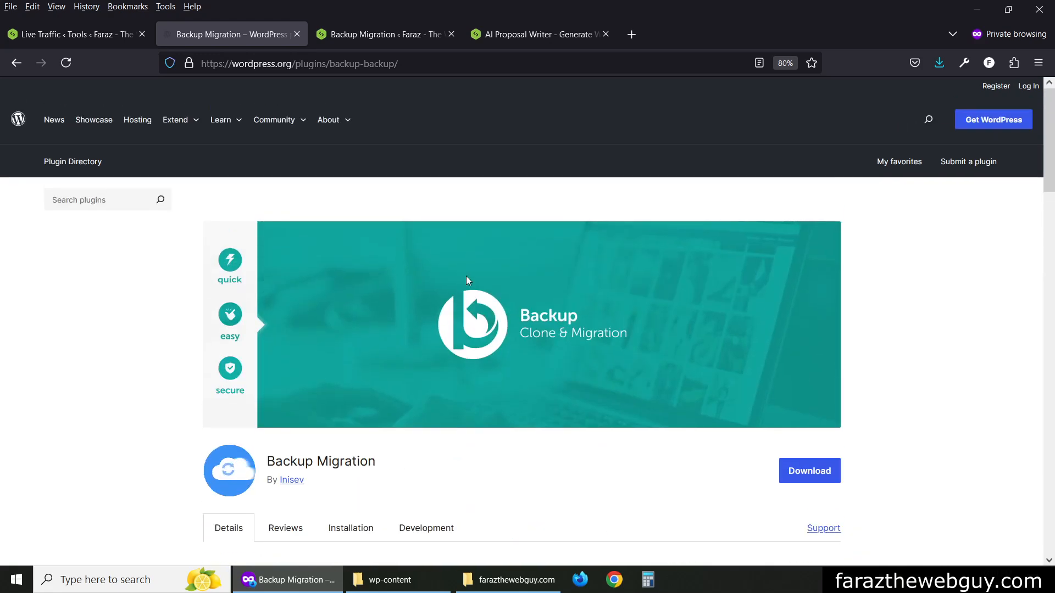
scroll(466, 276, down, 12)
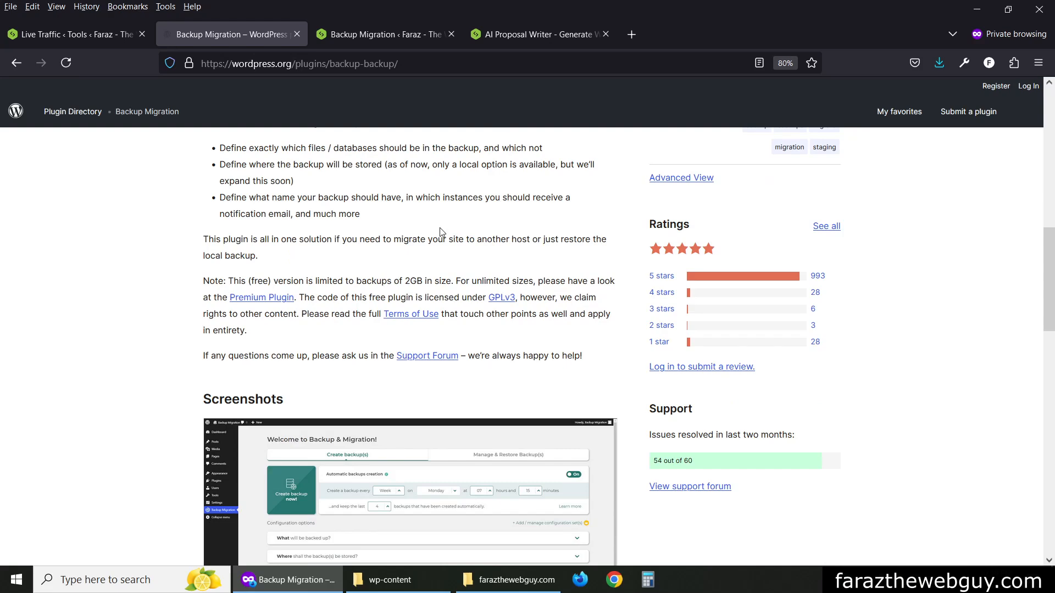
scroll(440, 231, up, 12)
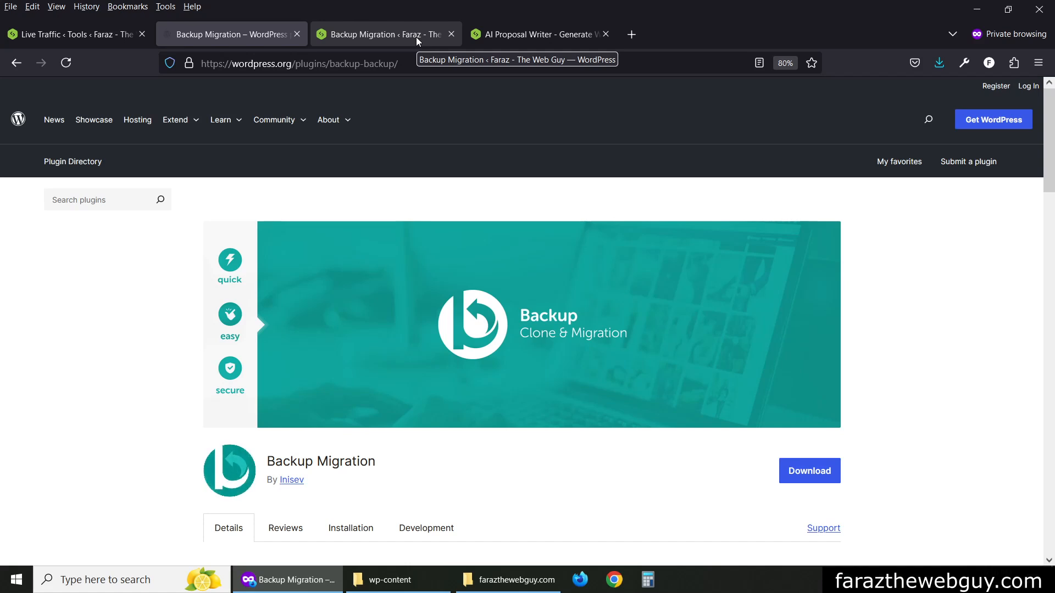
Return to Backup Migration on the localhost site and expand Super-quick migration above the saved backups.
click(417, 37)
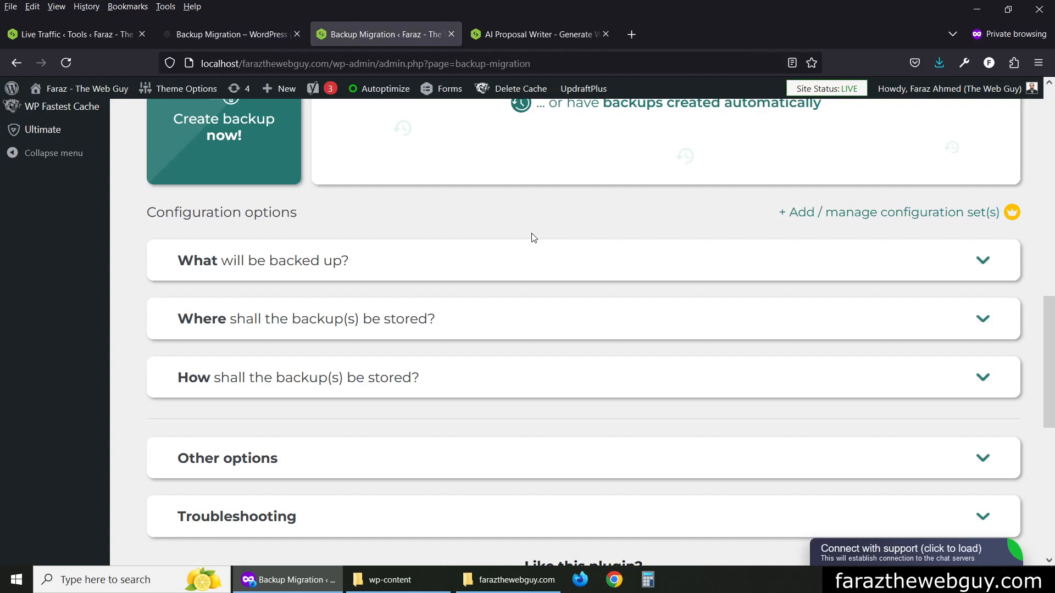
scroll(532, 238, up, 8)
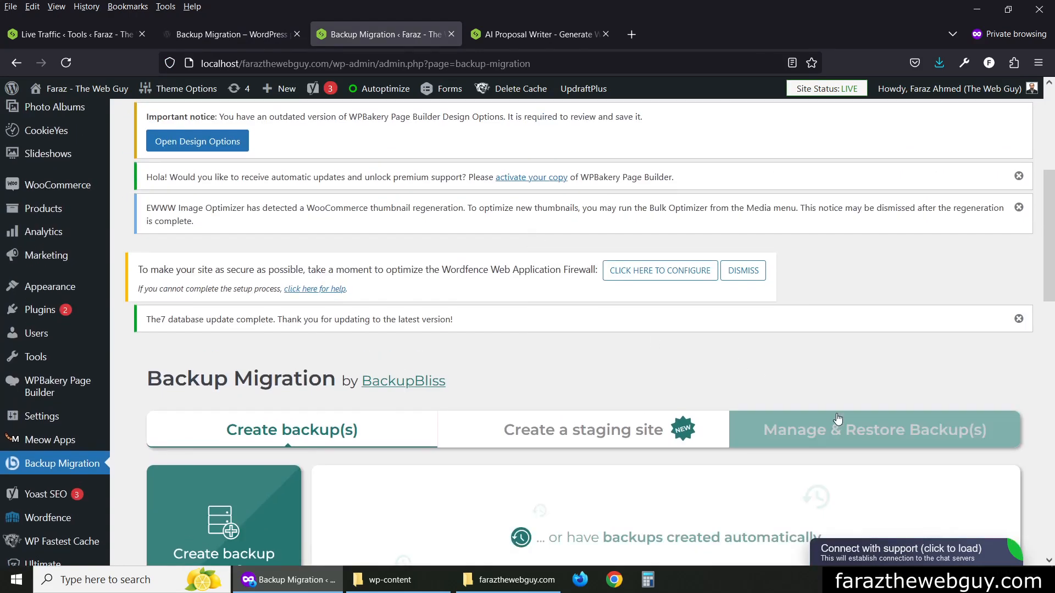
click(562, 30)
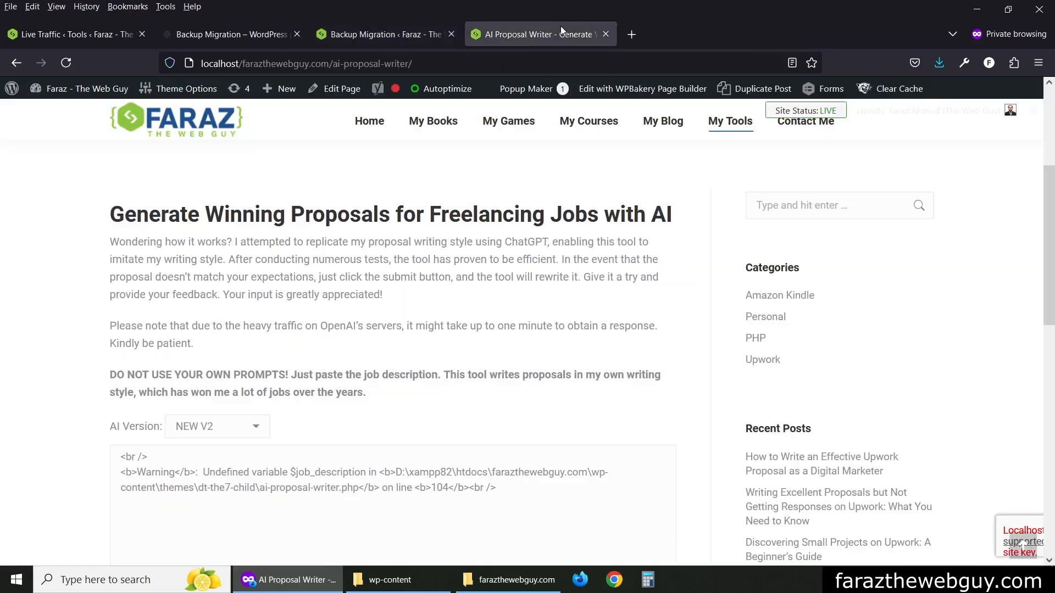
click(338, 31)
click(881, 426)
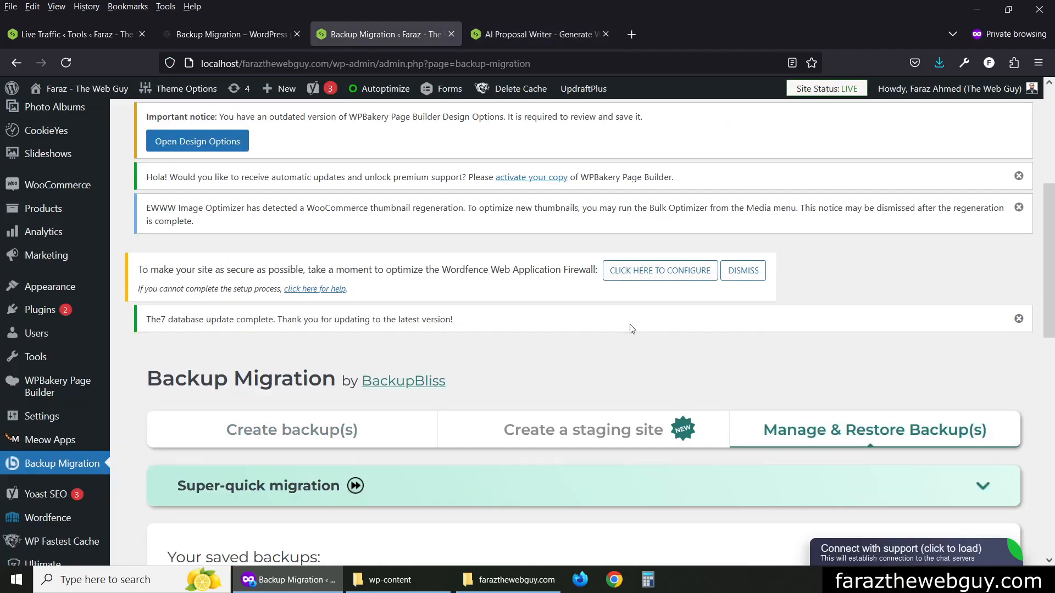
scroll(462, 171, down, 4)
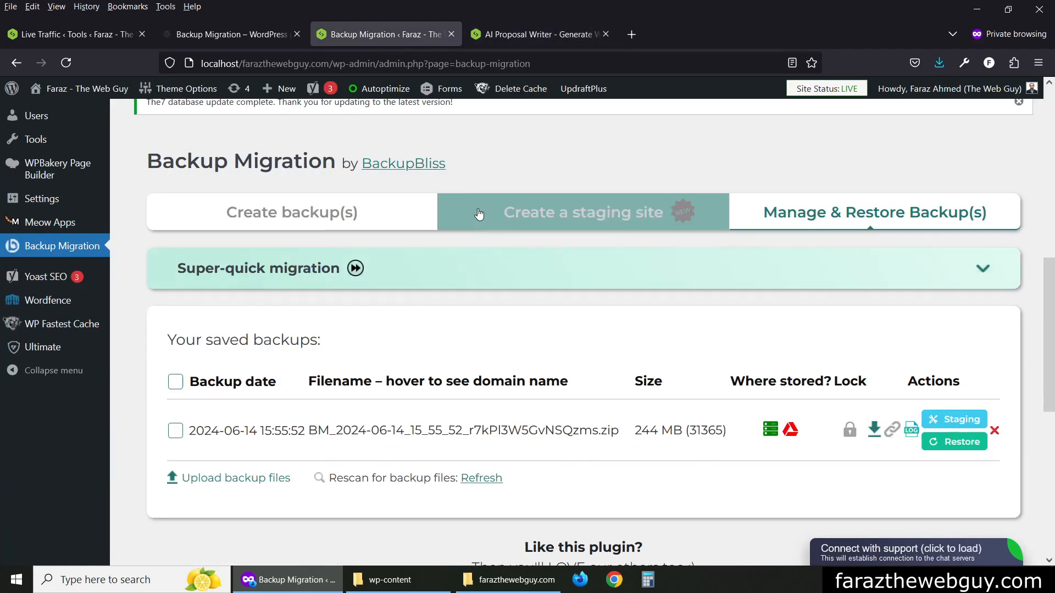
click(346, 285)
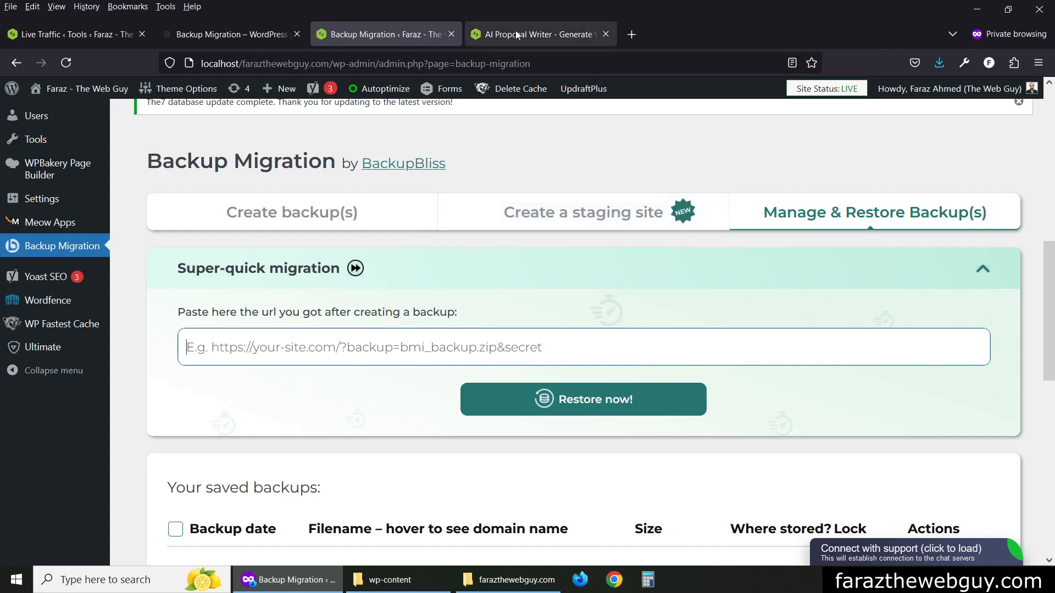
Look over the AI Proposal Writer page on the restored localhost site, from its page heading to the proposal form.
click(536, 34)
scroll(607, 160, down, 10)
scroll(608, 163, up, 15)
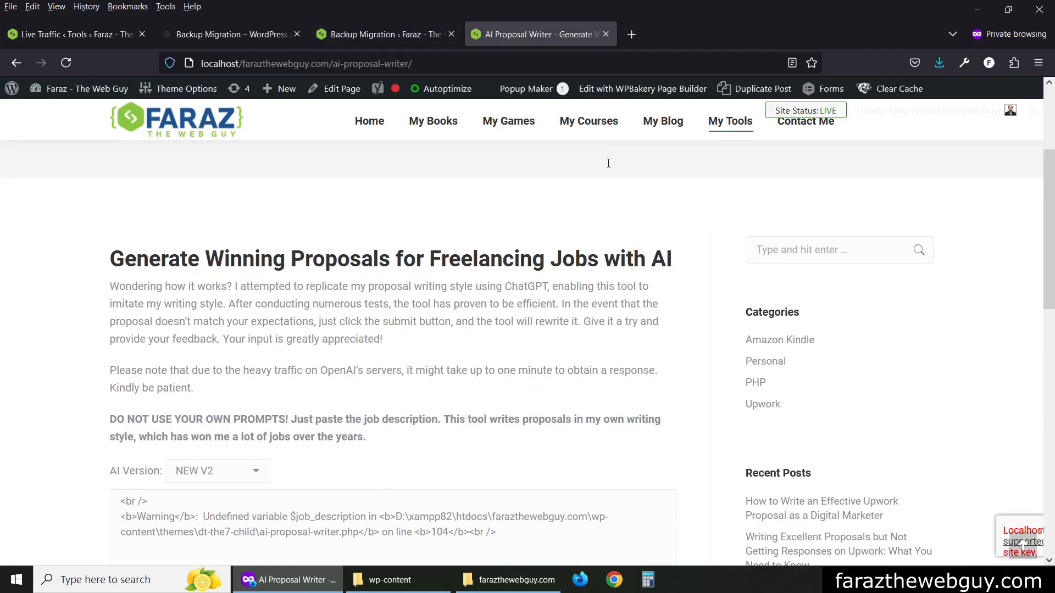
drag(1052, 169, 928, 234)
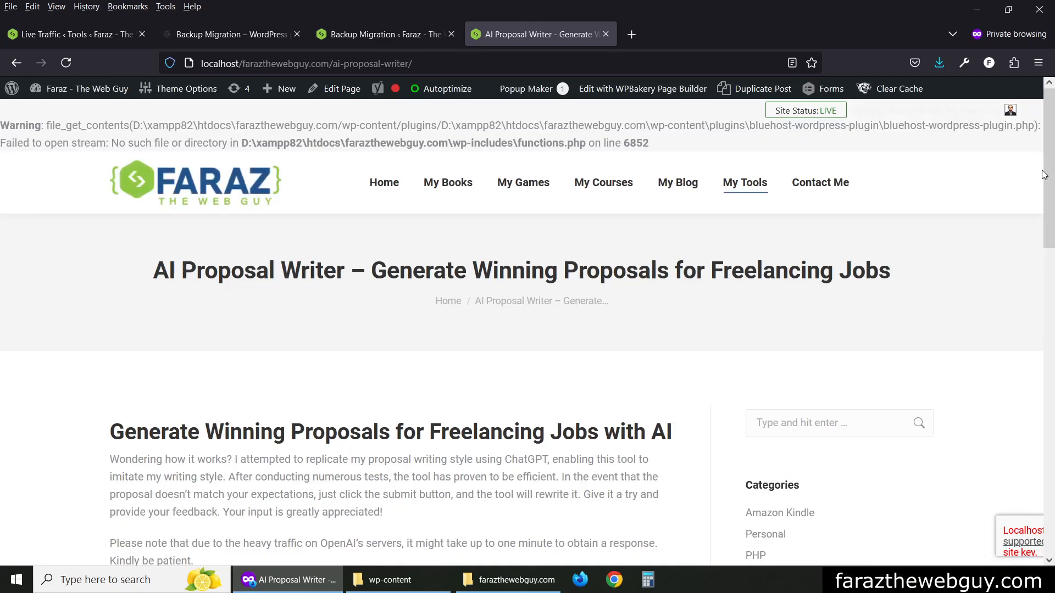
drag(1044, 181, 1025, 125)
Go back to Backup Migration and review the saved backups list and the Super-quick migration section.
click(391, 41)
scroll(529, 177, down, 8)
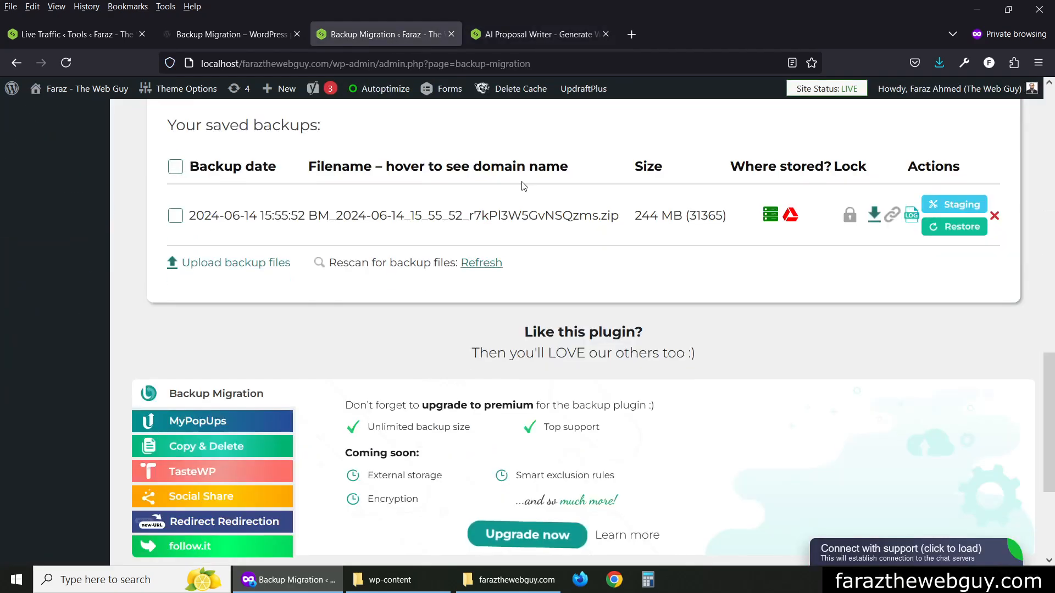
scroll(554, 187, up, 6)
scroll(554, 183, up, 4)
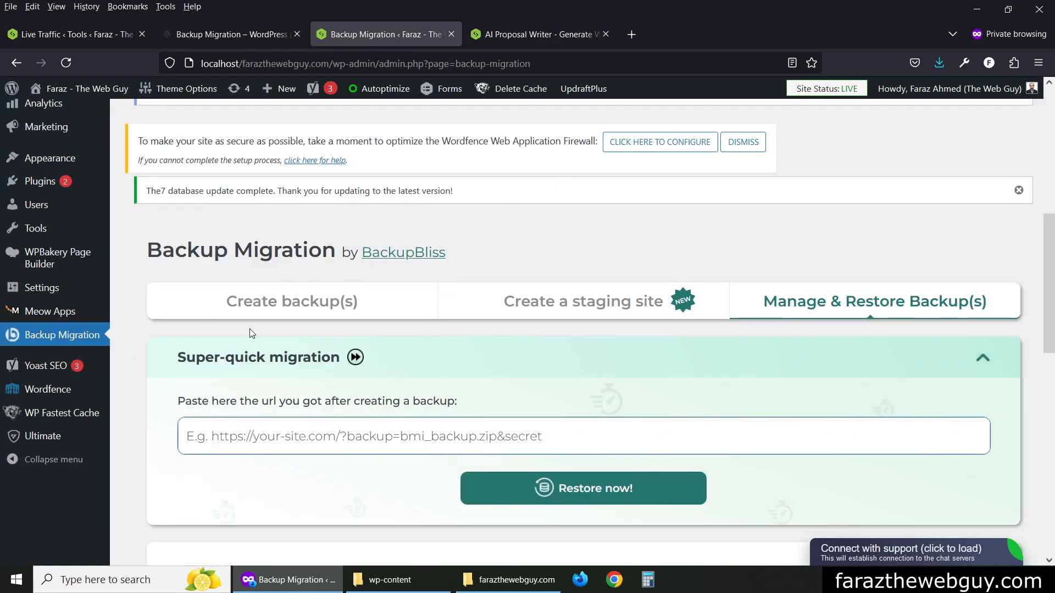
Open the advanced options in the Troubleshooting section of the backup creation settings and view the site information.
click(280, 304)
scroll(791, 226, down, 9)
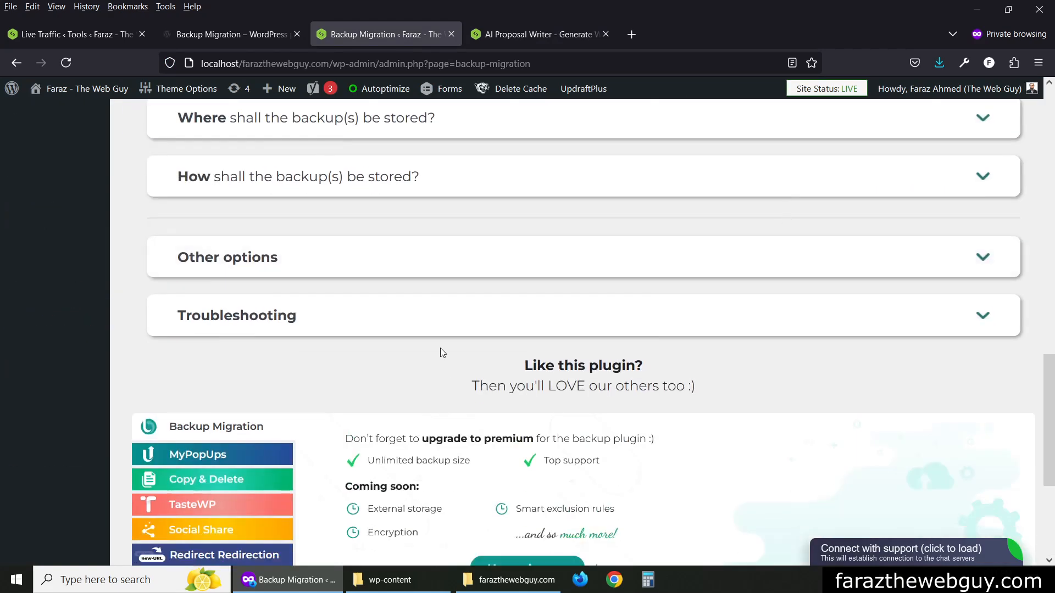
click(528, 315)
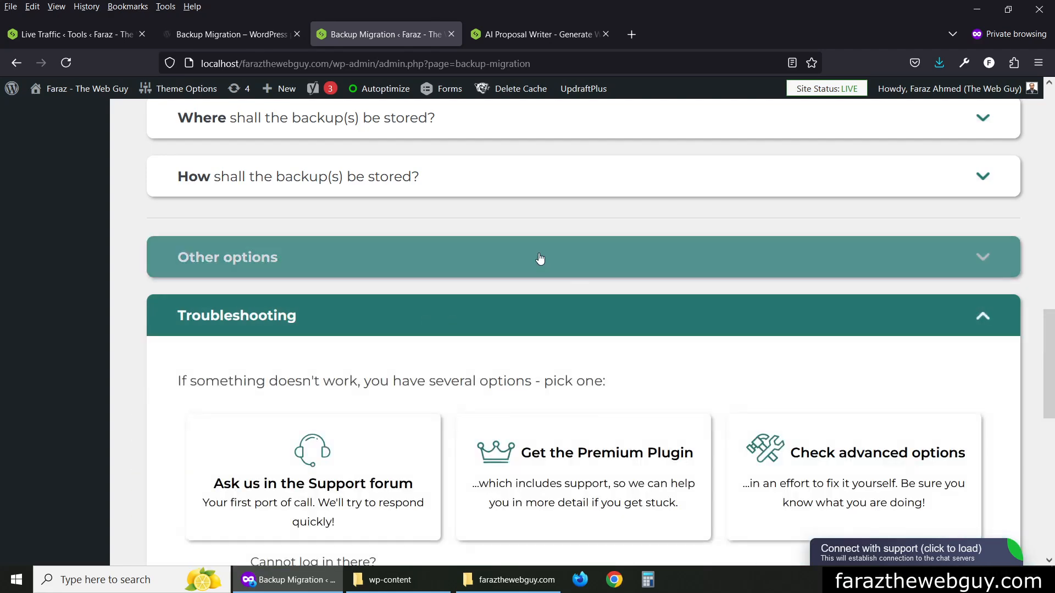
scroll(552, 230, down, 4)
click(835, 238)
scroll(879, 257, down, 4)
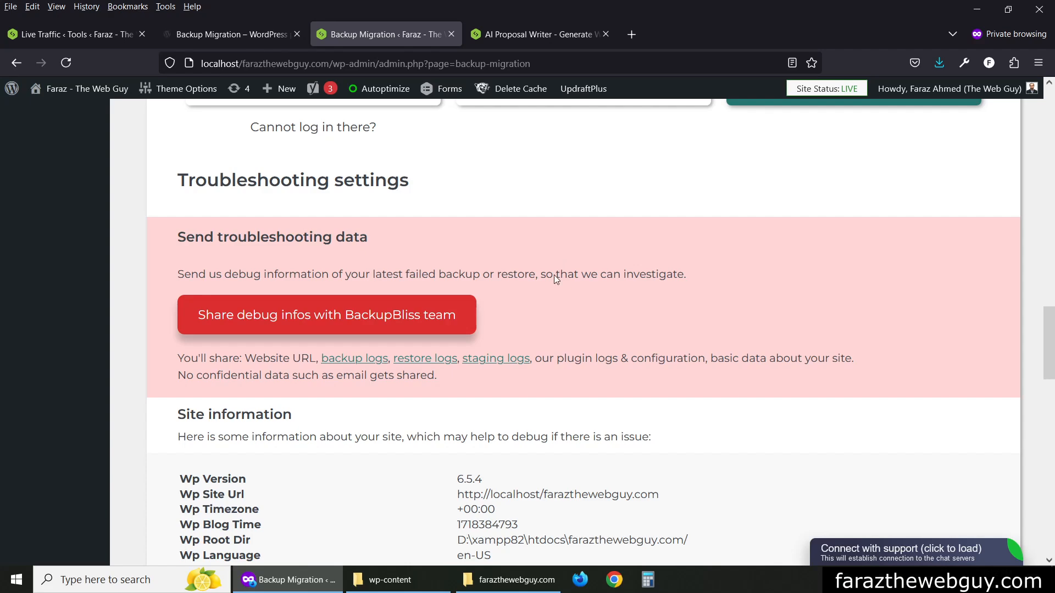
scroll(553, 275, up, 10)
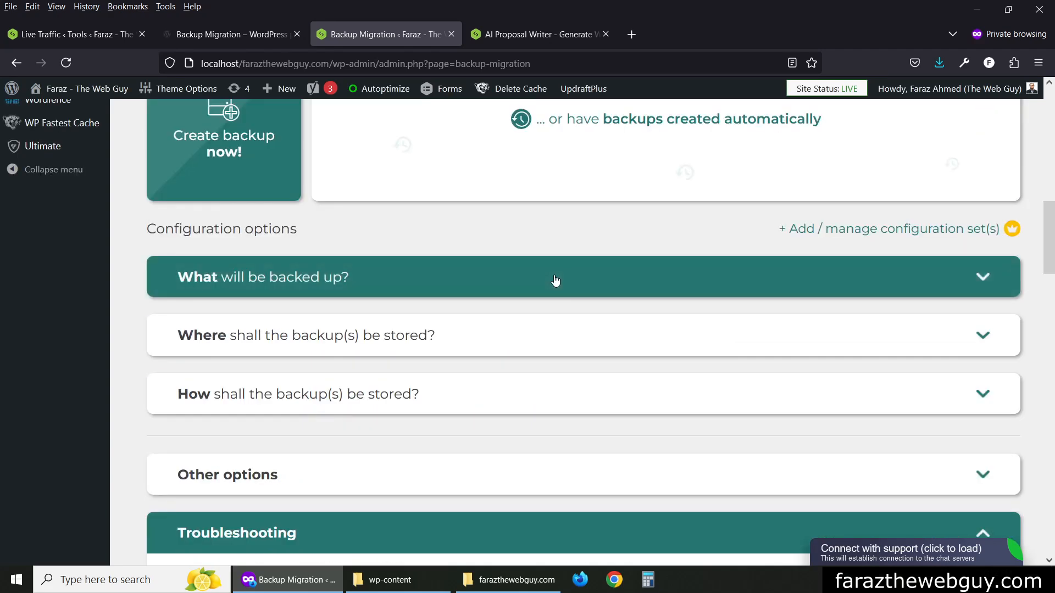
scroll(554, 277, up, 10)
scroll(551, 276, down, 4)
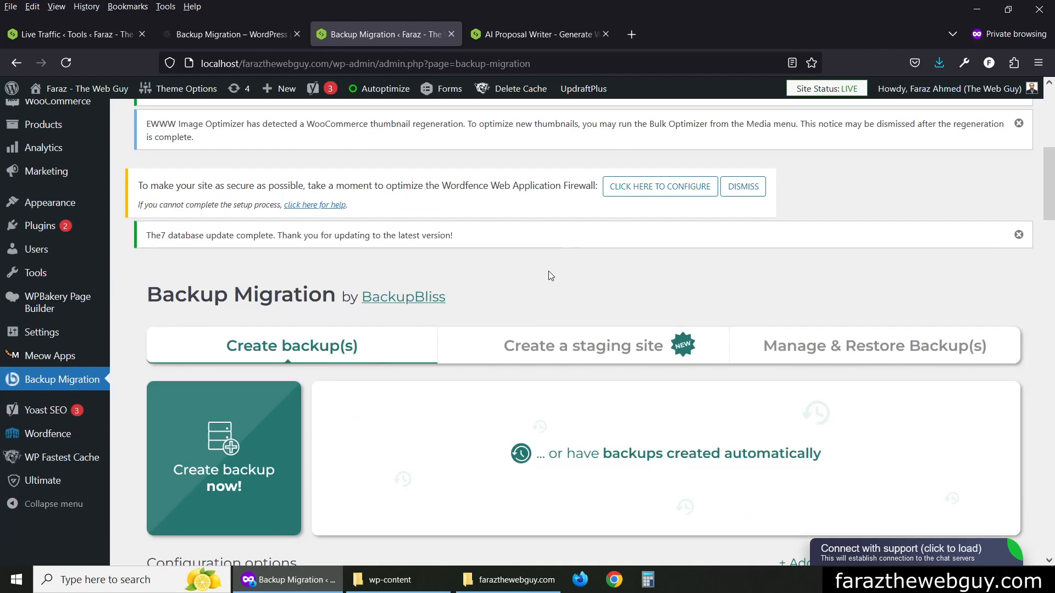
scroll(549, 273, down, 8)
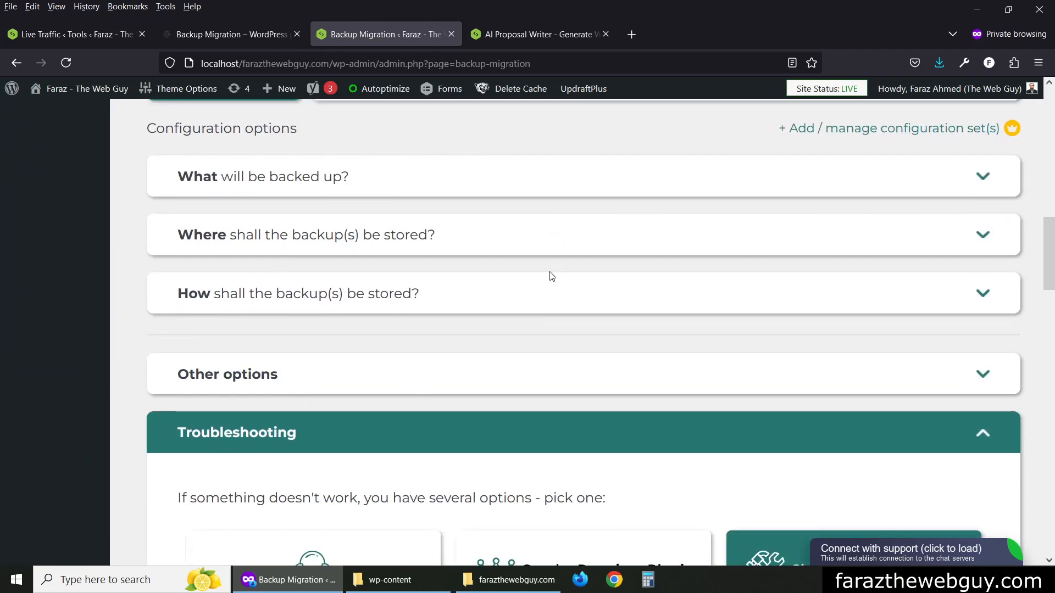
scroll(552, 276, up, 8)
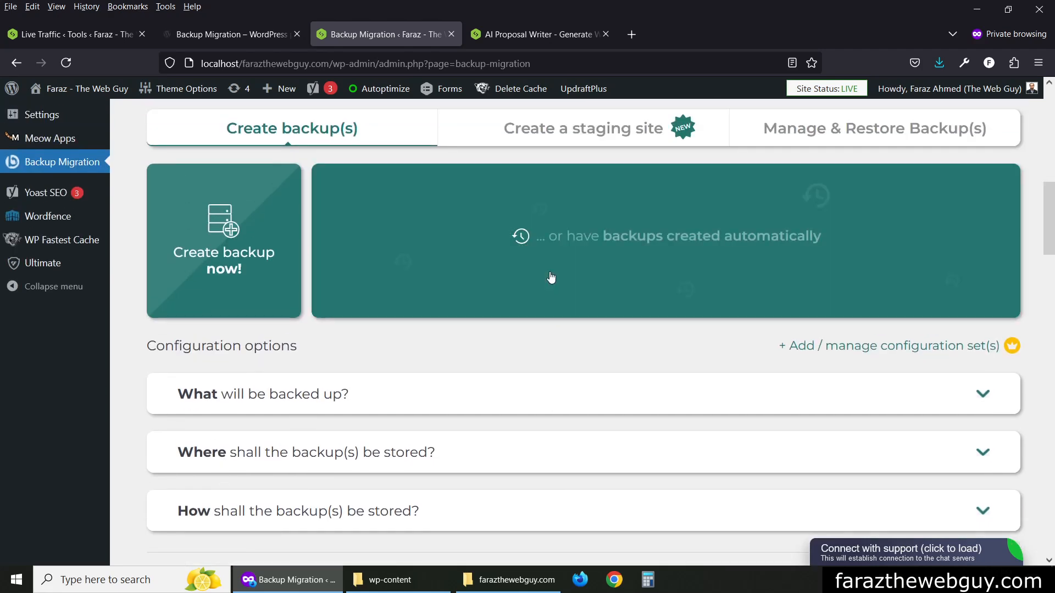